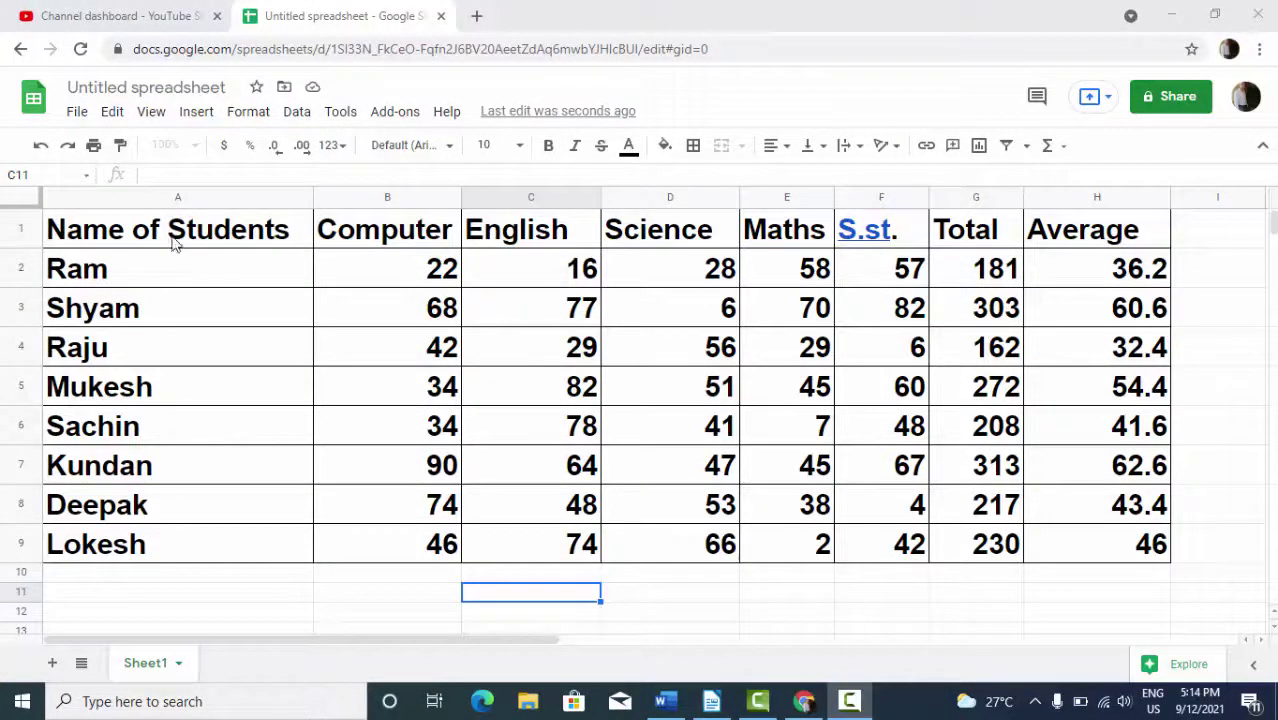
- Select the entire sheet with Ctrl+A after clearing an earlier table selection
mouse_move(174, 240)
left_mouse_down()
mouse_move(620, 435)
mouse_move(1113, 557)
mouse_move(1053, 537)
left_mouse_up()
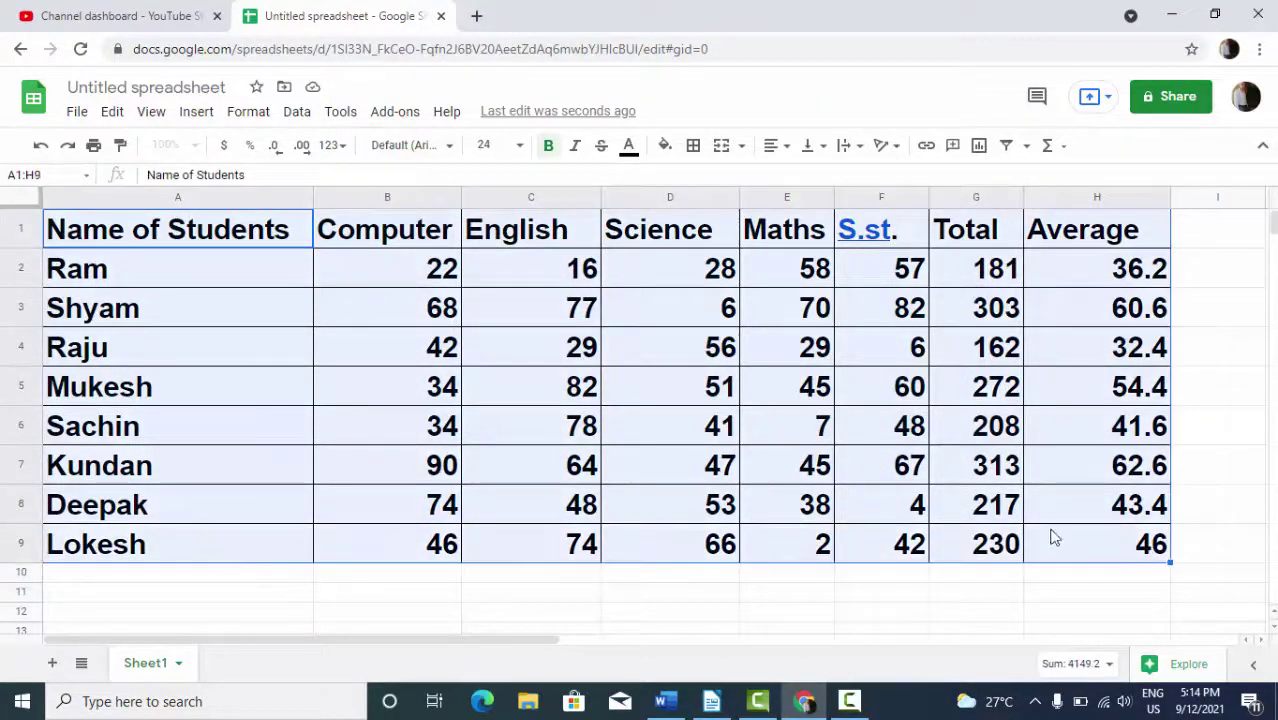
left_click(559, 597)
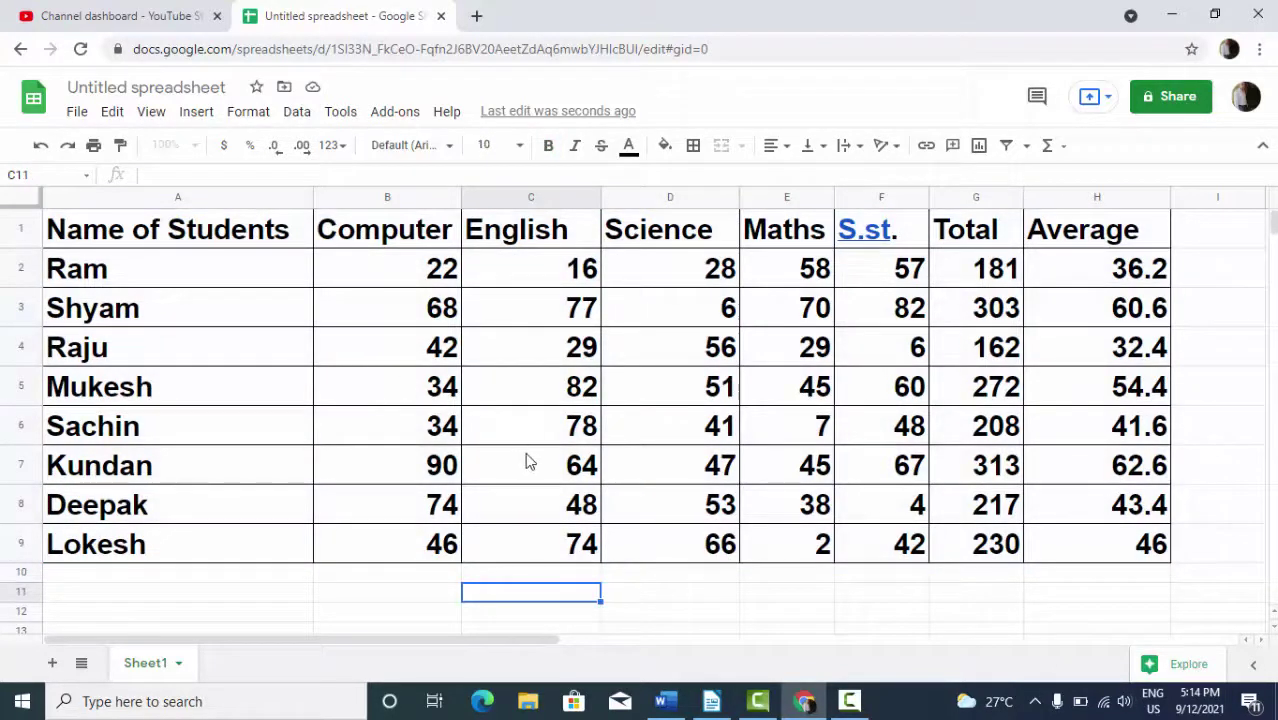
key("ctrl+a")
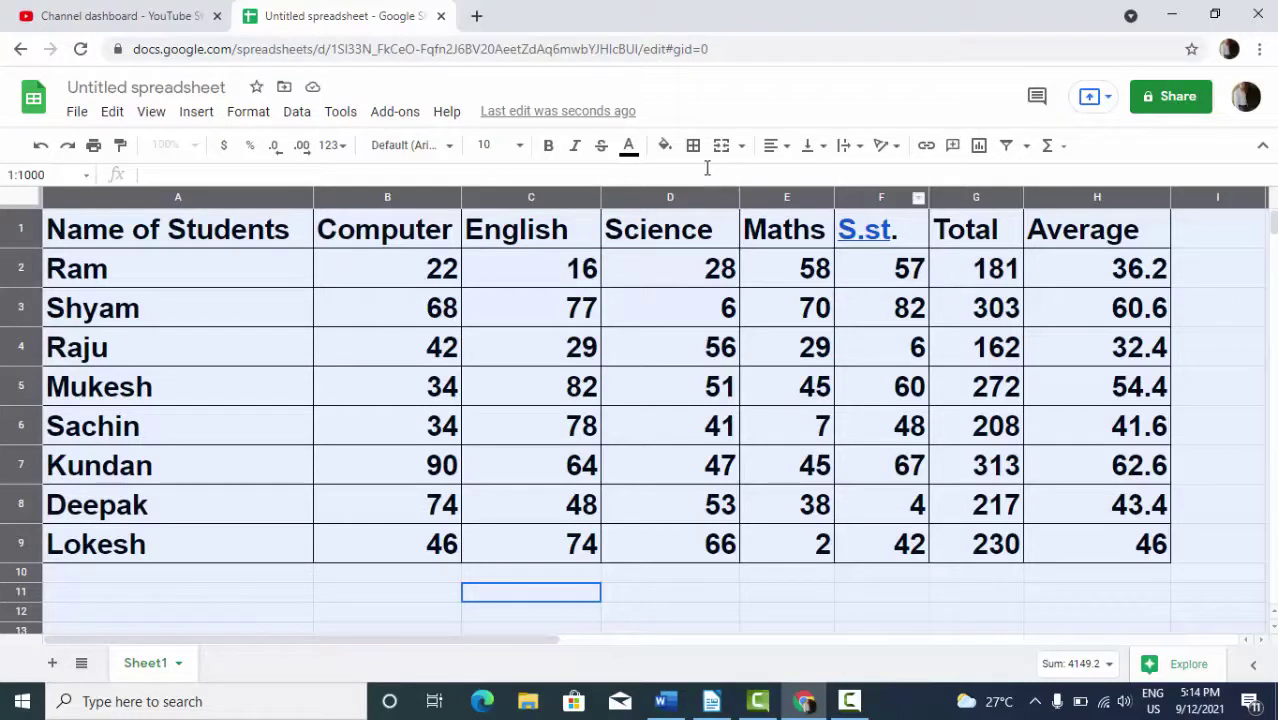
mouse_move(531, 197)
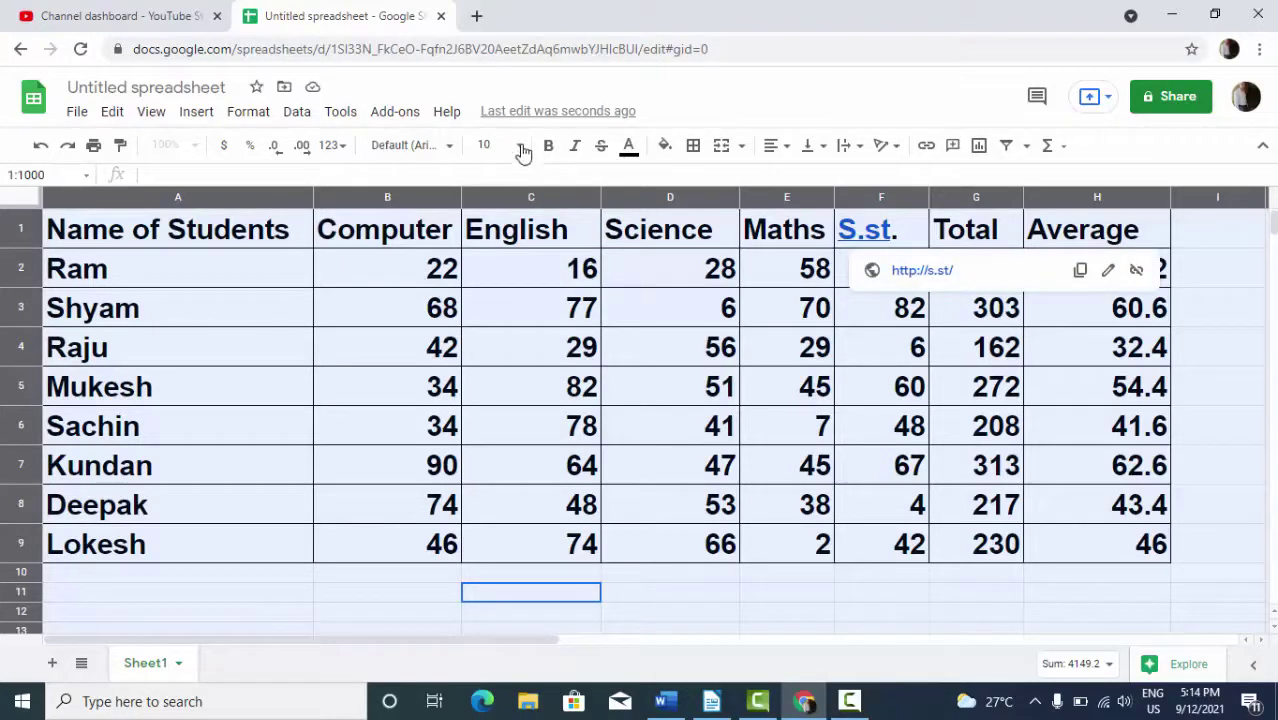
- Set the font size of all sheet text to 14, then deselect
left_click(520, 146)
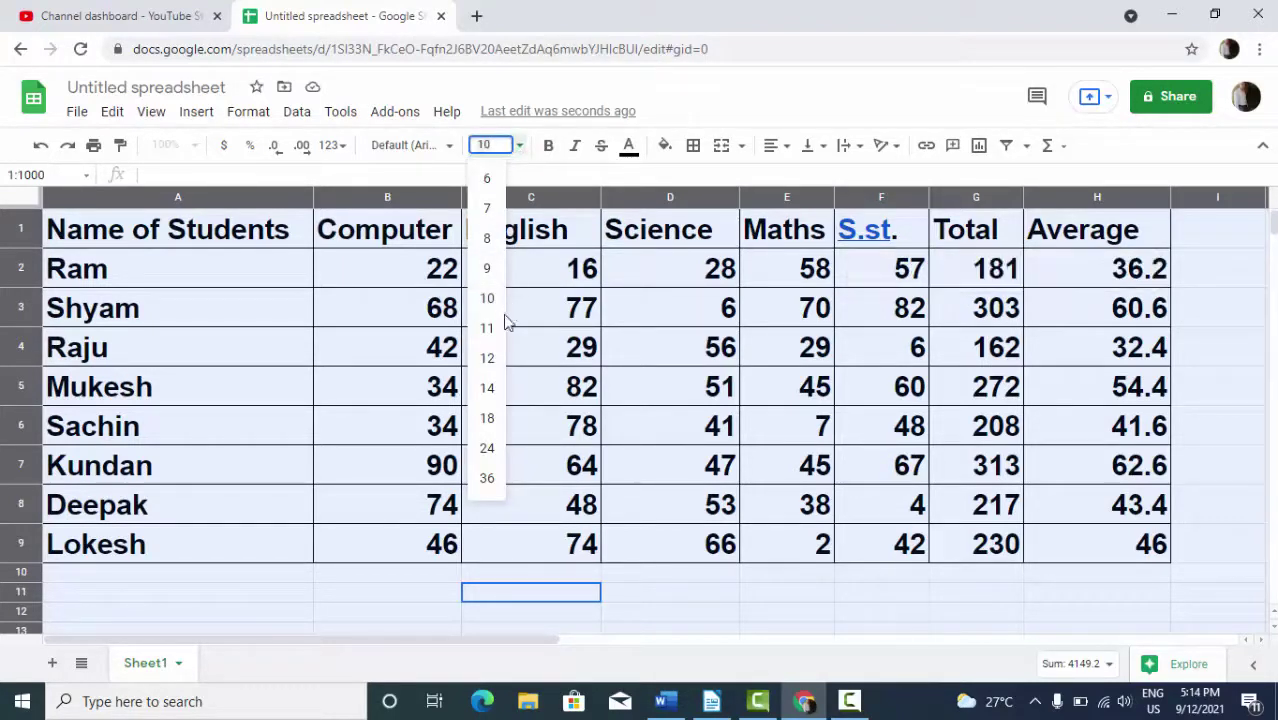
left_click(487, 388)
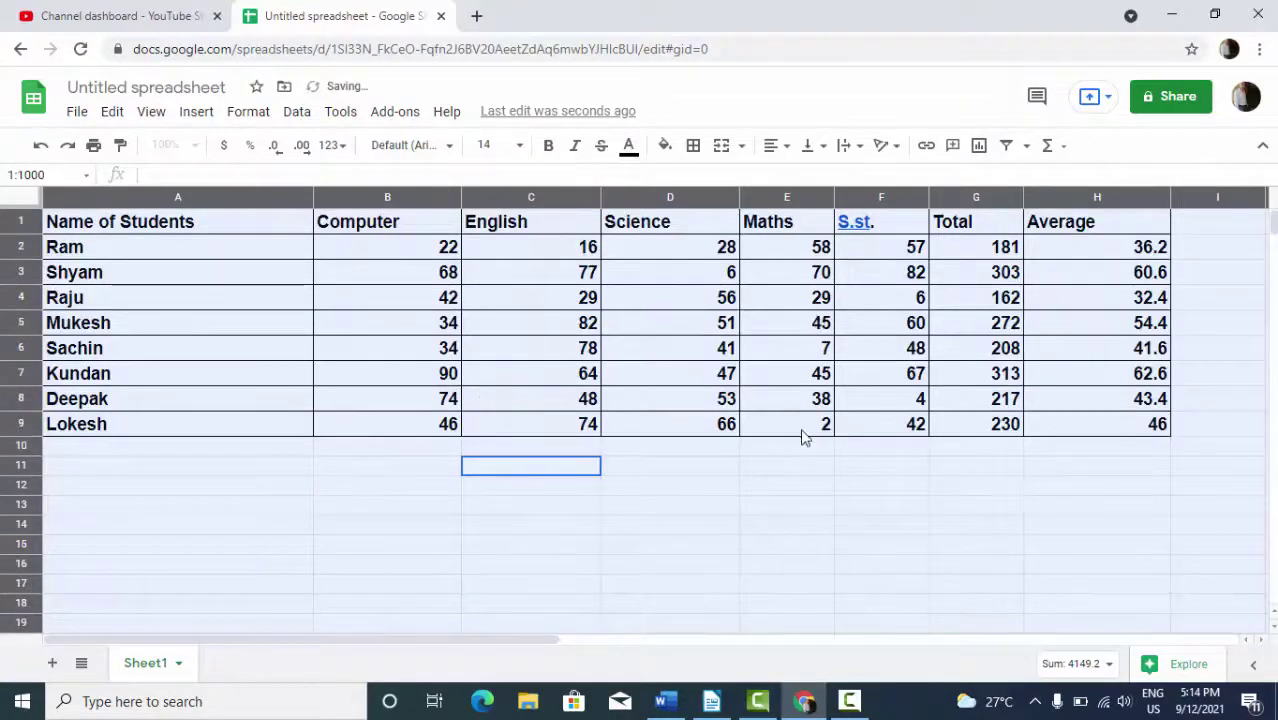
left_click_drag(540, 505, 543, 526)
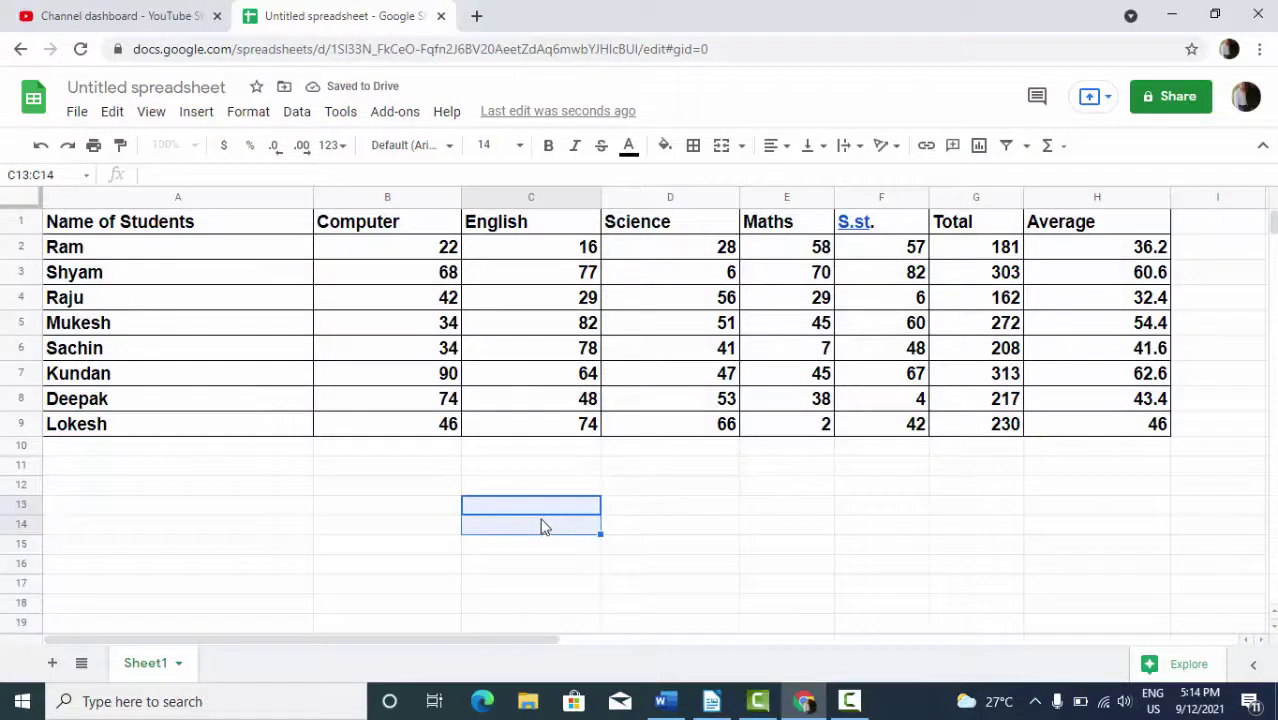
- Enter the test formula =RANK(G2,$G$2:$G$9) in D11, which returns 7
left_click(634, 468)
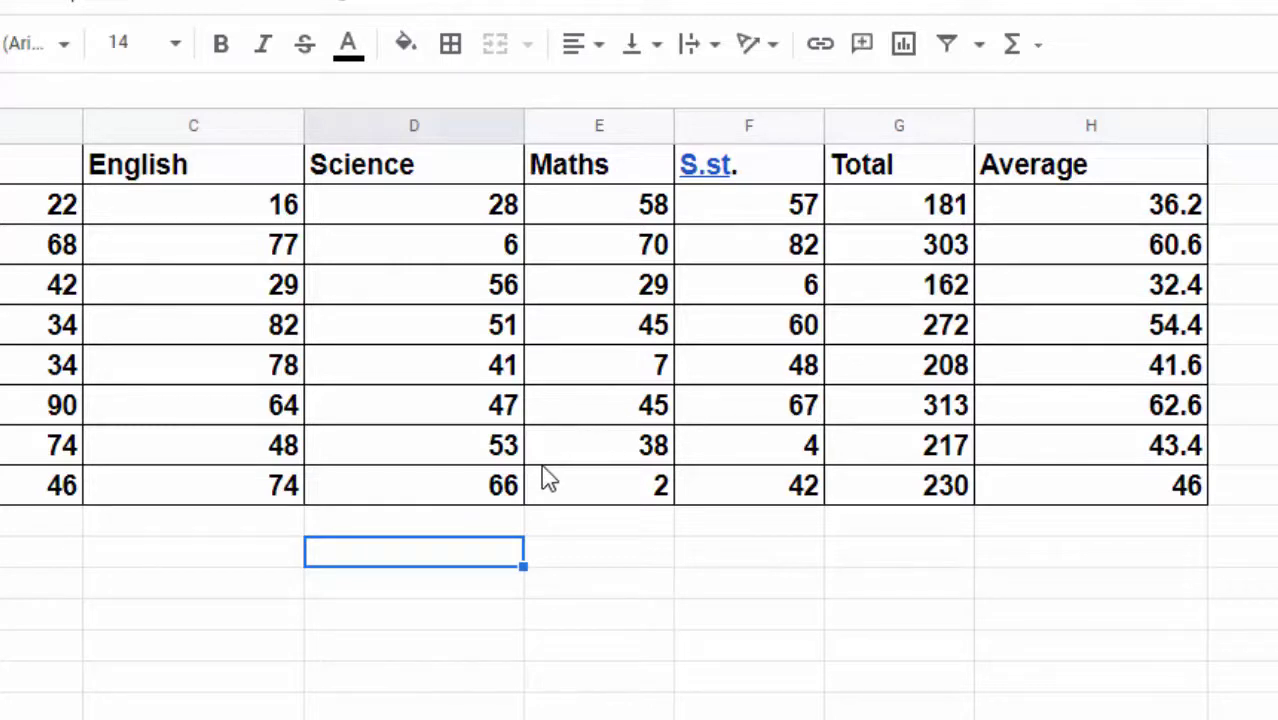
type("=")
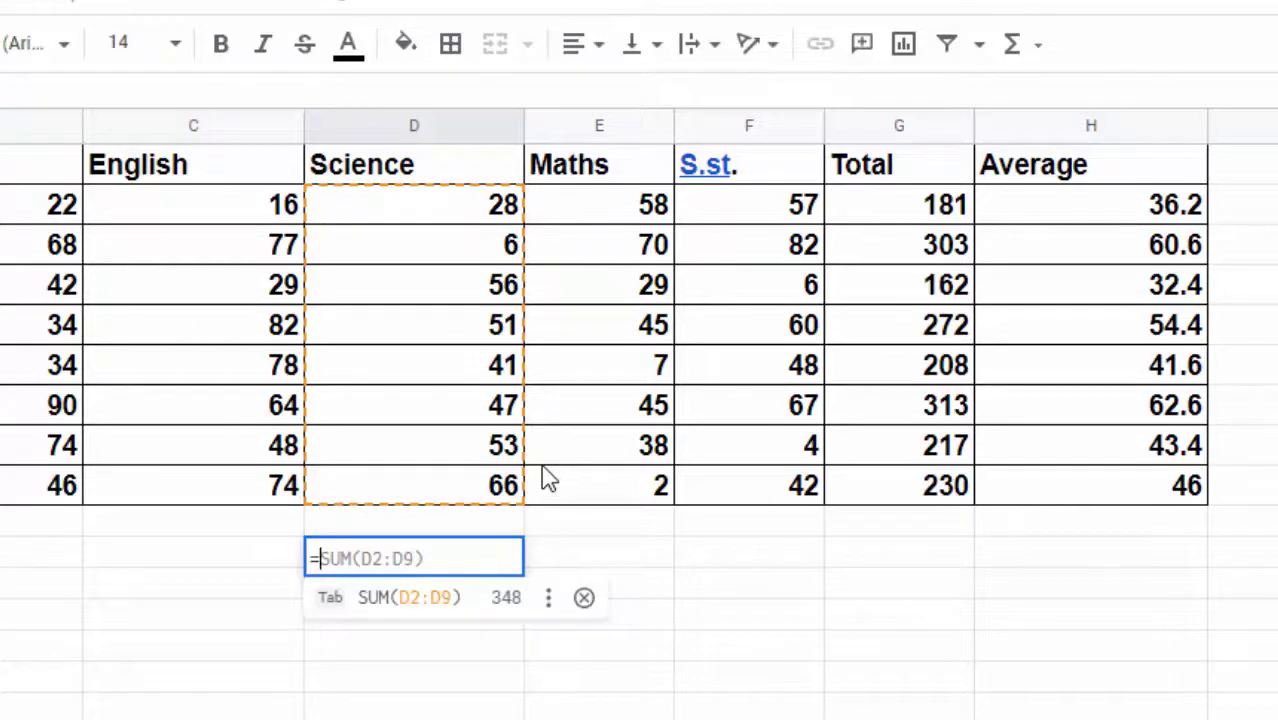
type("ra")
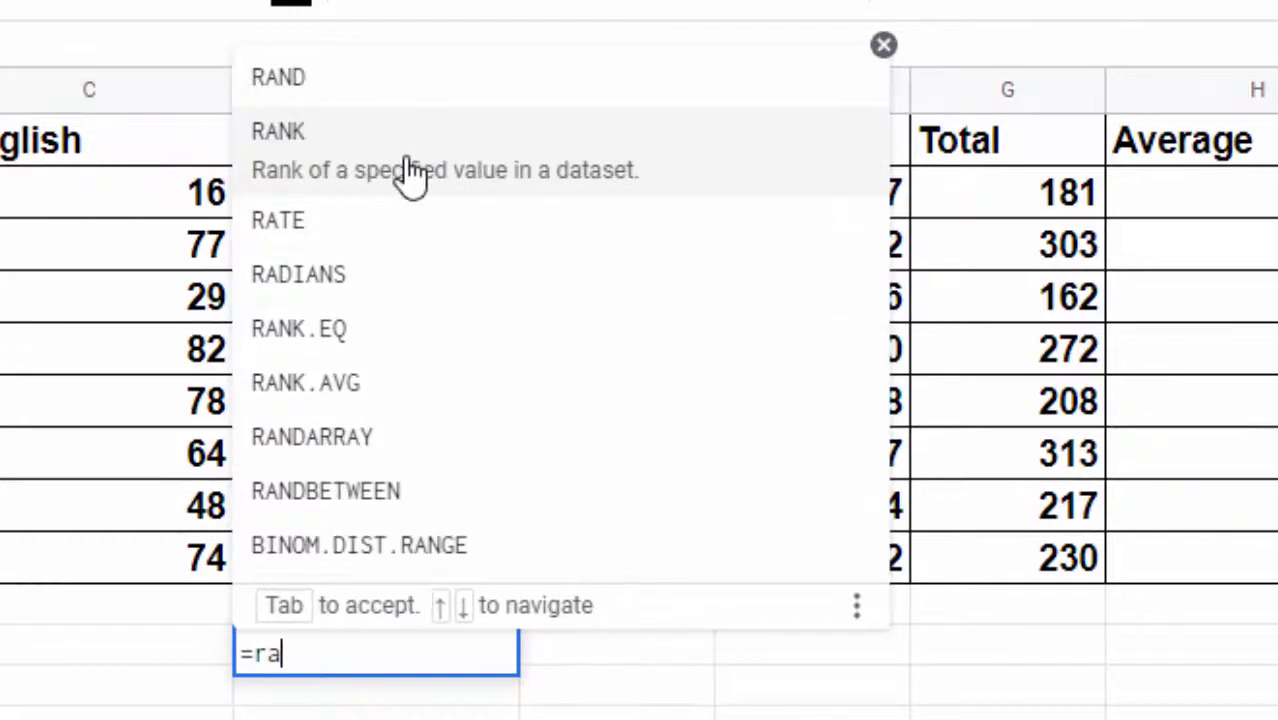
left_click(408, 160)
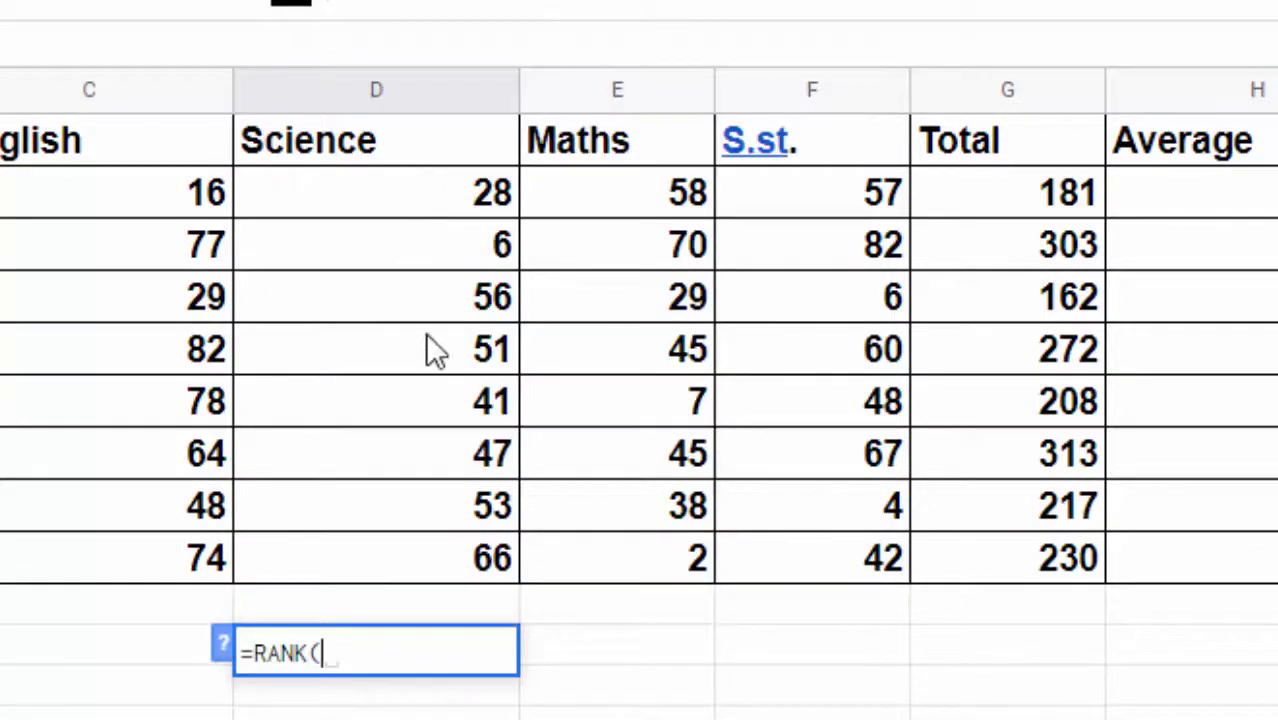
left_click(1028, 270)
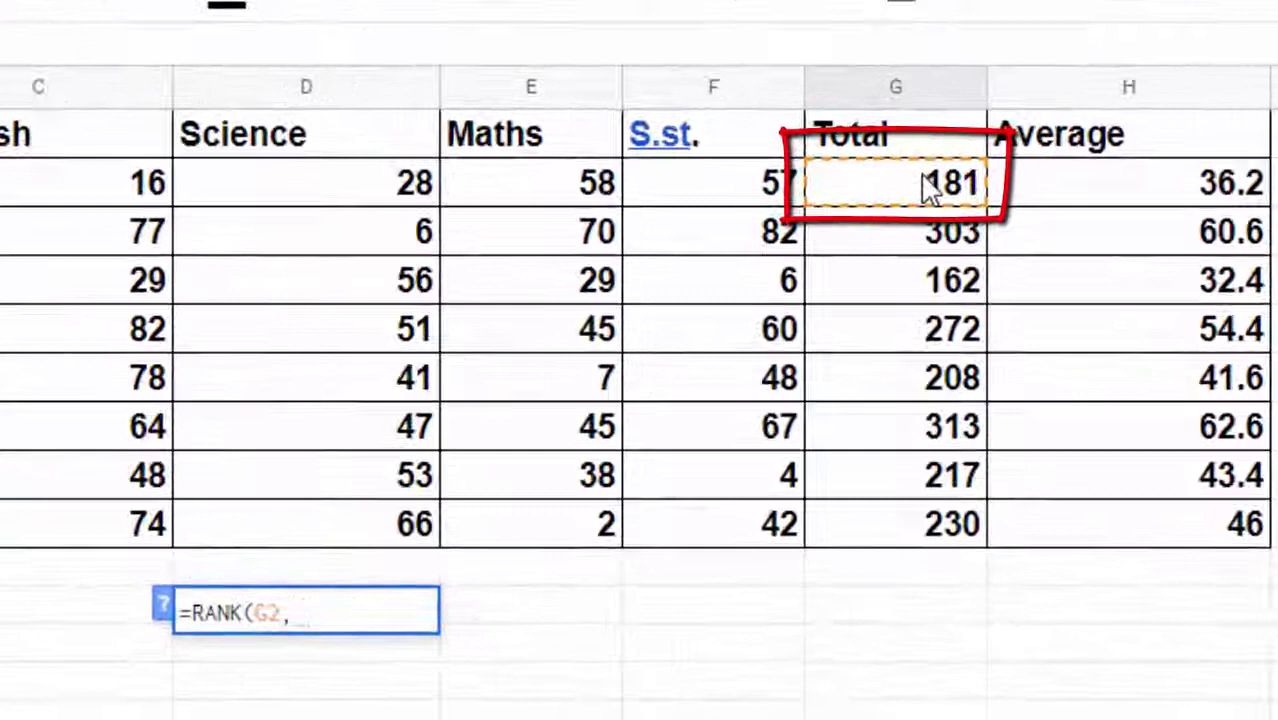
left_click(981, 342)
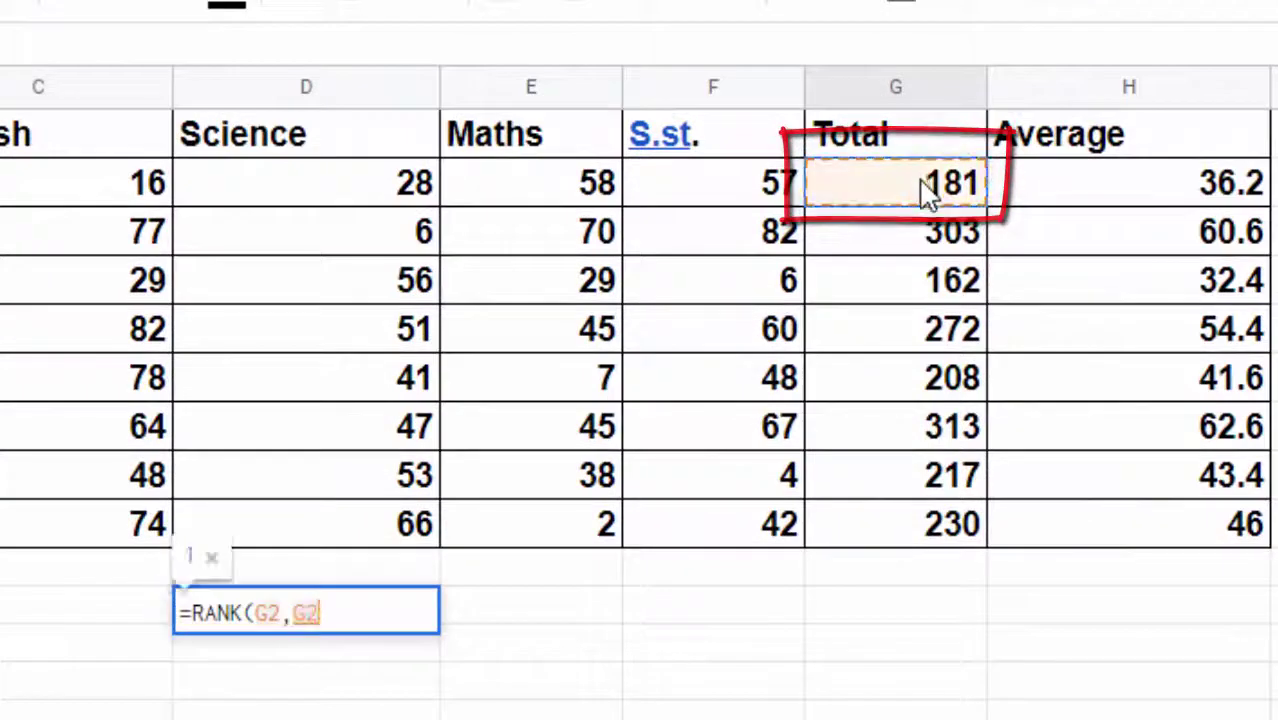
left_click_drag(930, 272, 955, 535)
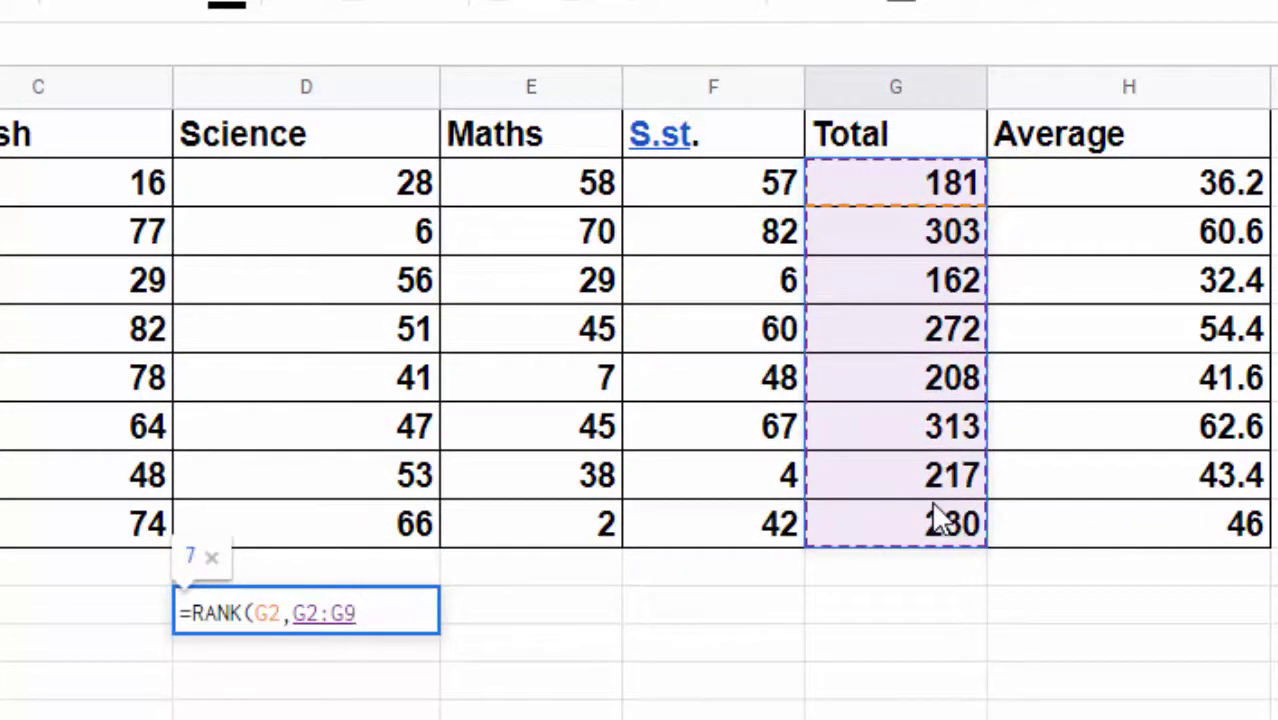
key("F4")
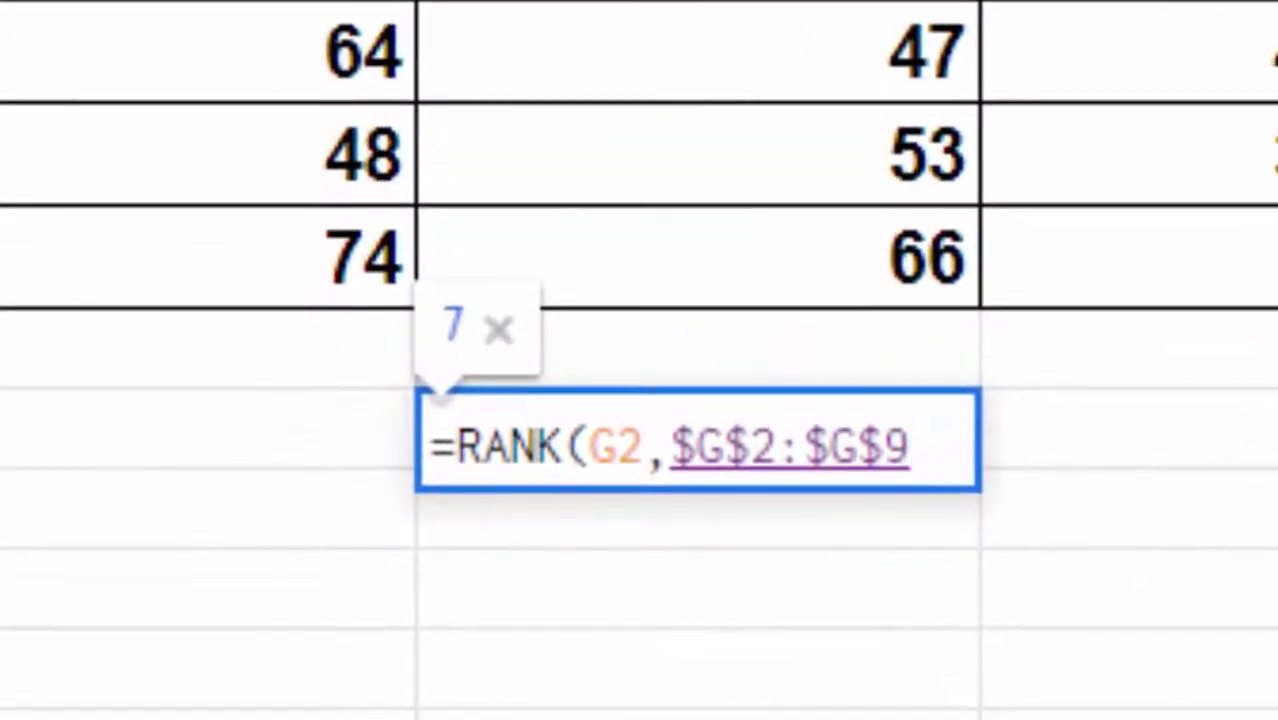
type(")")
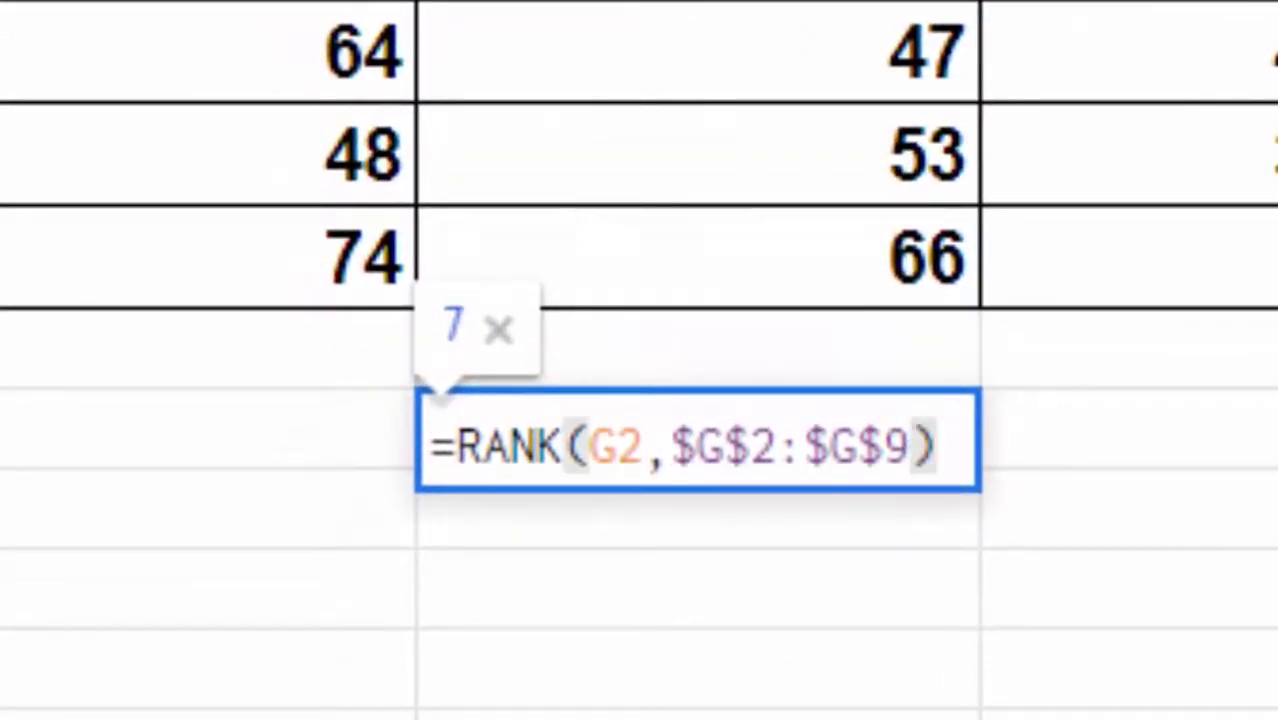
key("Return")
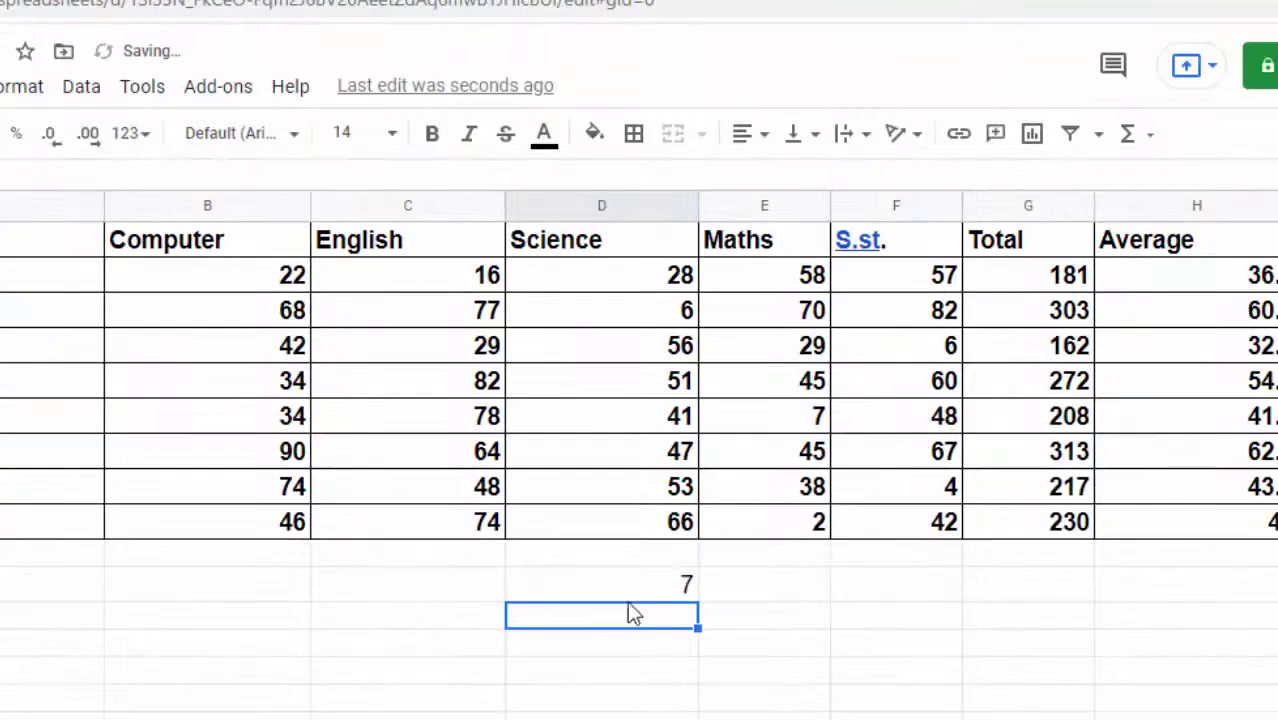
left_click(618, 585)
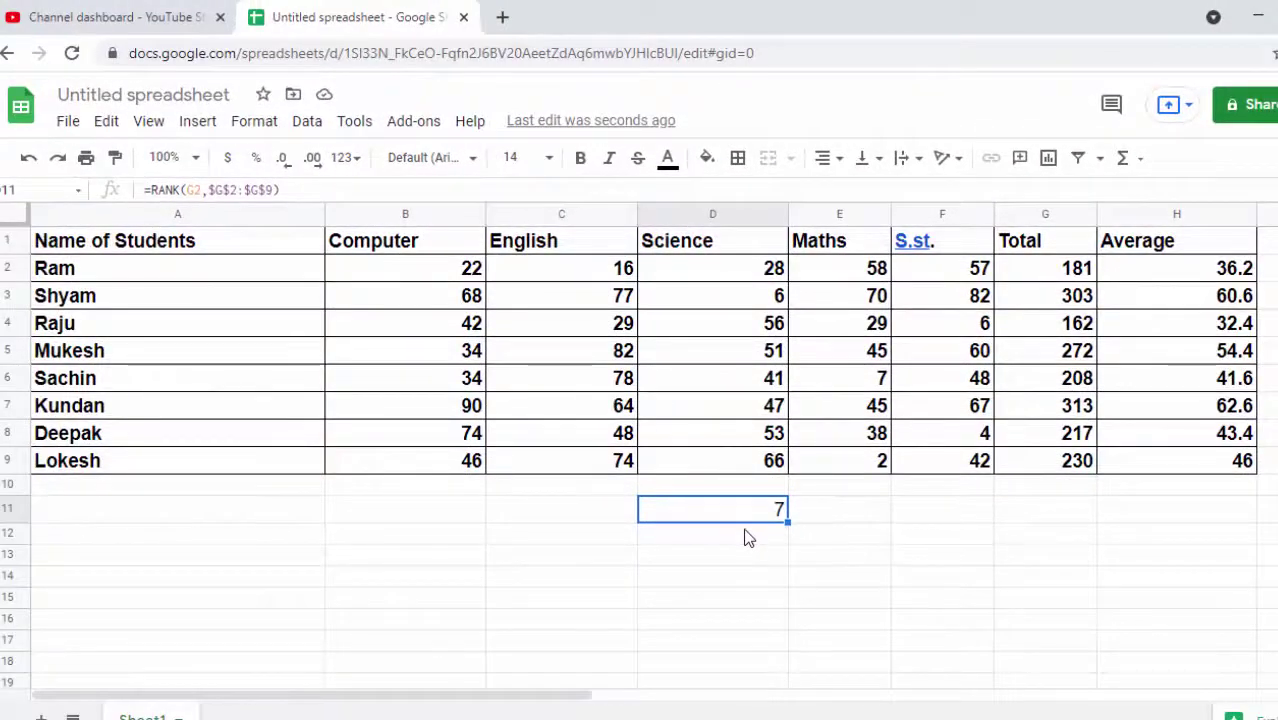
- Delete the D11 test formula and narrow the Average (H) and Science (D) columns
key("Delete")
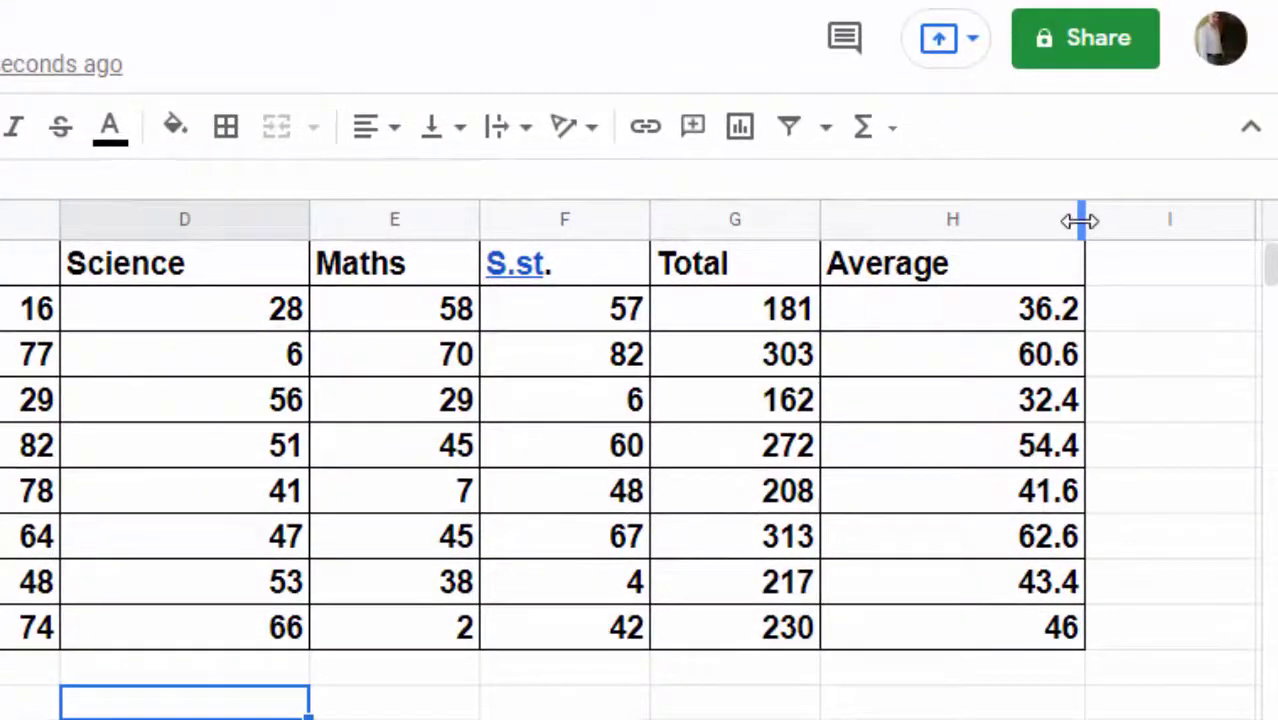
mouse_move(1084, 218)
left_mouse_down()
mouse_move(1055, 278)
mouse_move(930, 430)
left_mouse_up()
left_click_drag(309, 220, 250, 300)
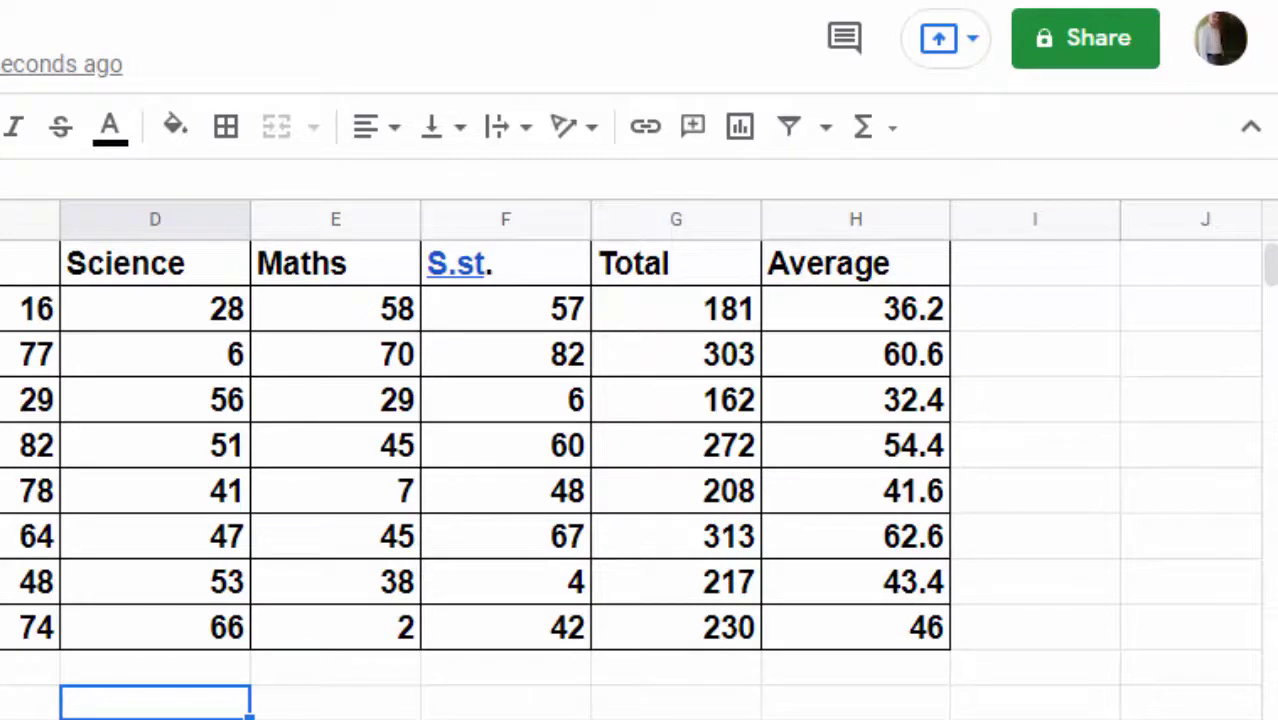
scroll(294, 308, "right", 1)
- Add a 'Rank' heading in I1 and start a RANK formula in I2
left_click(975, 267)
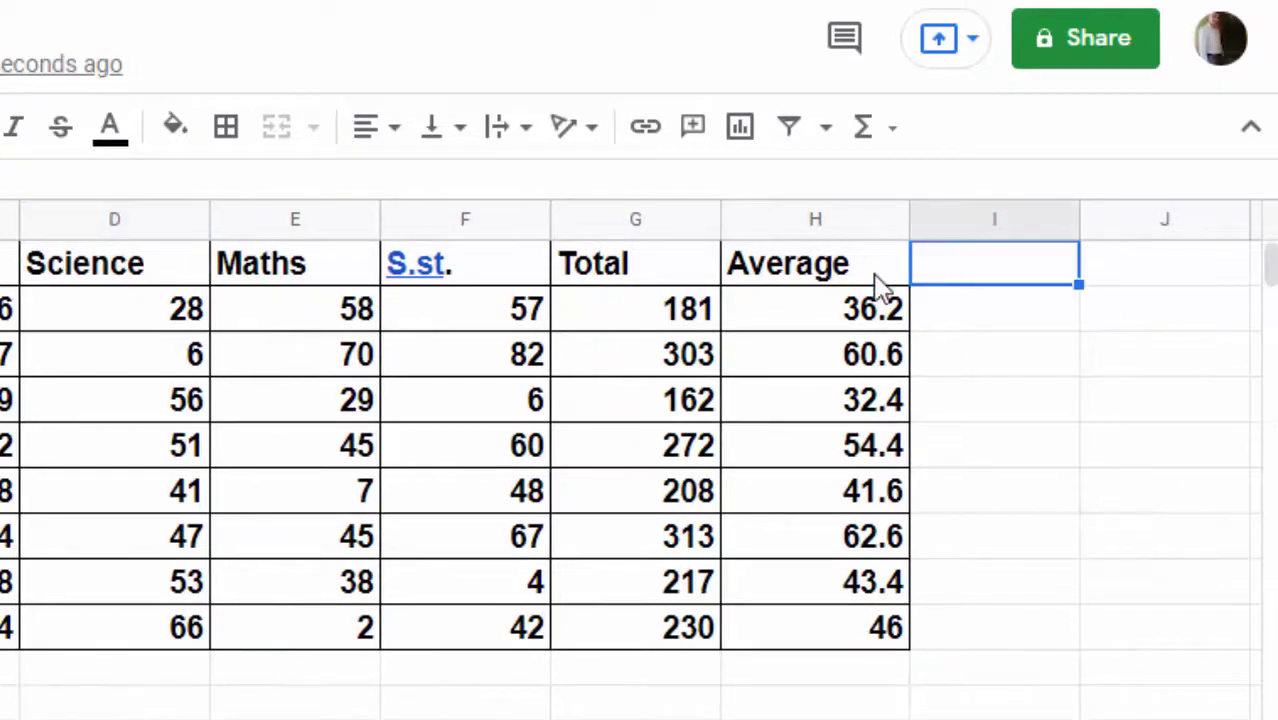
type("Ra")
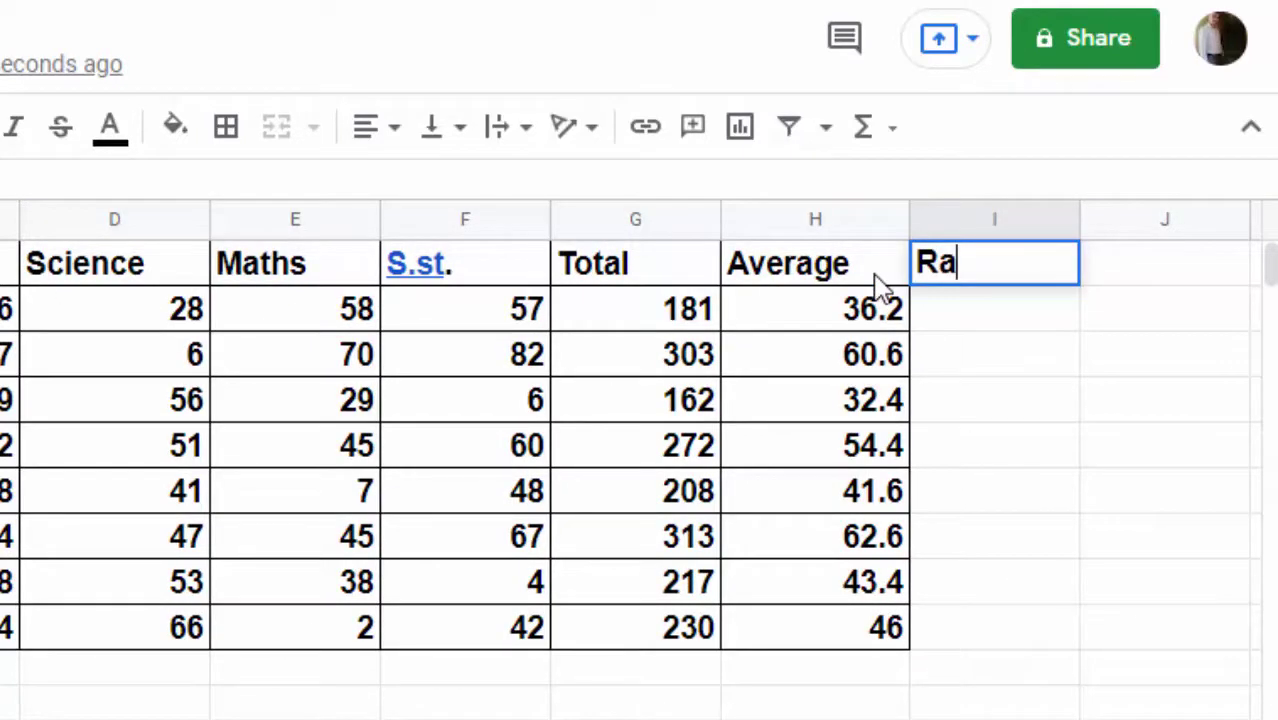
type("nk")
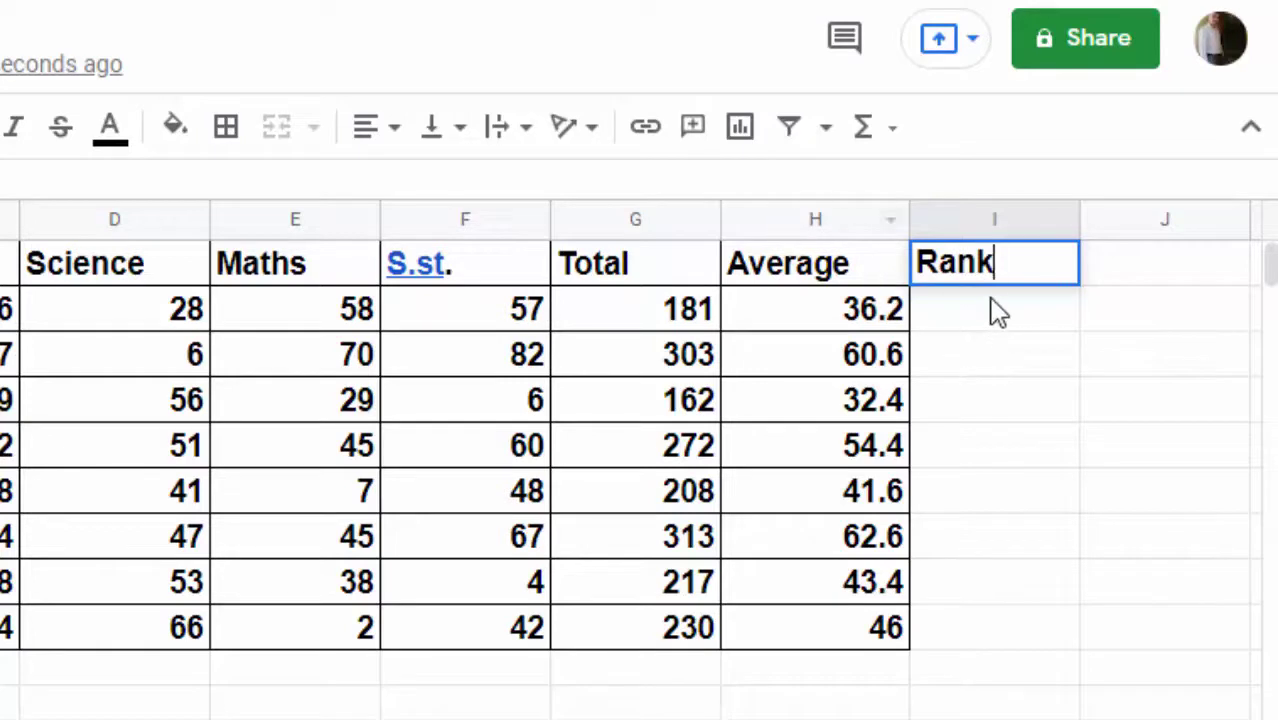
left_click(979, 314)
type("=")
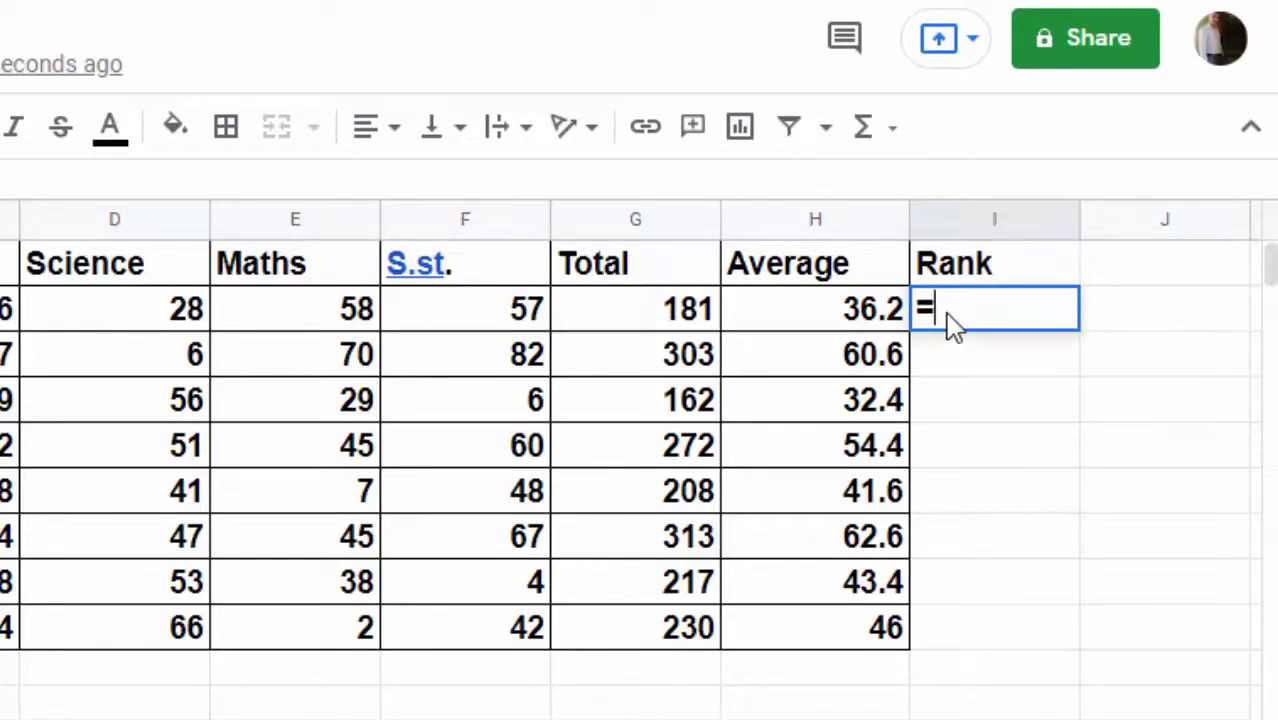
type("rank")
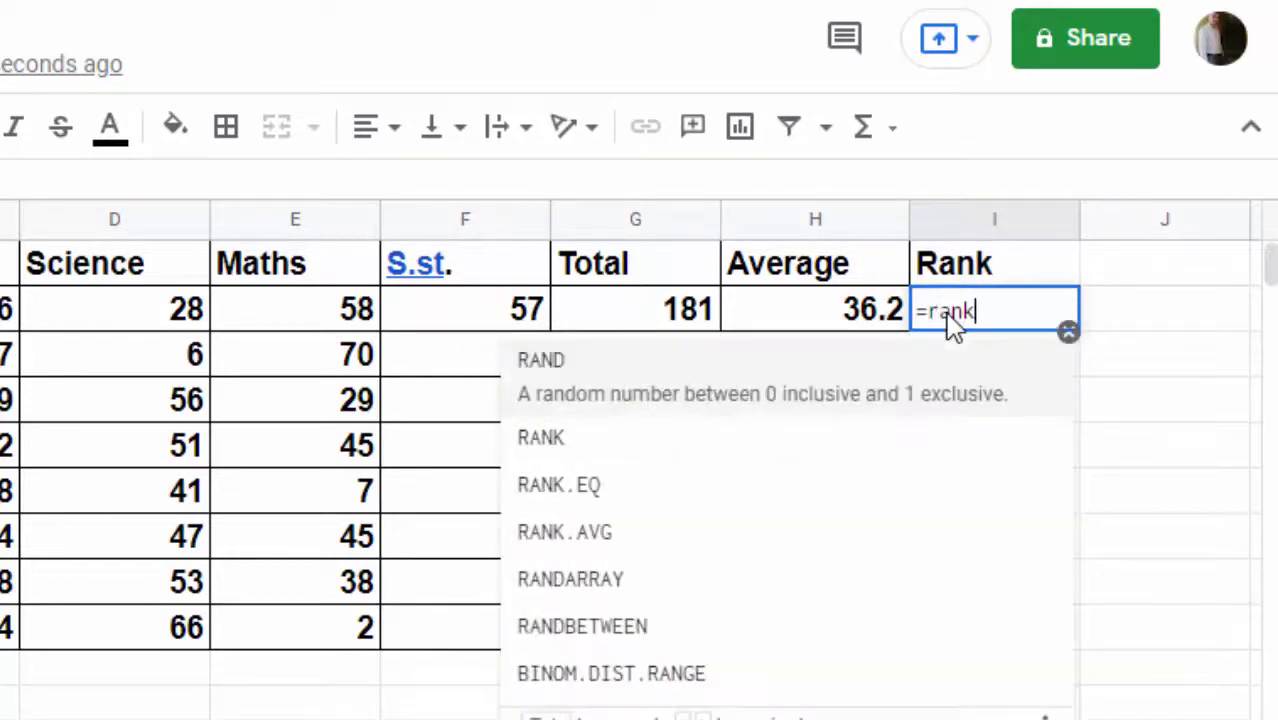
key("Tab")
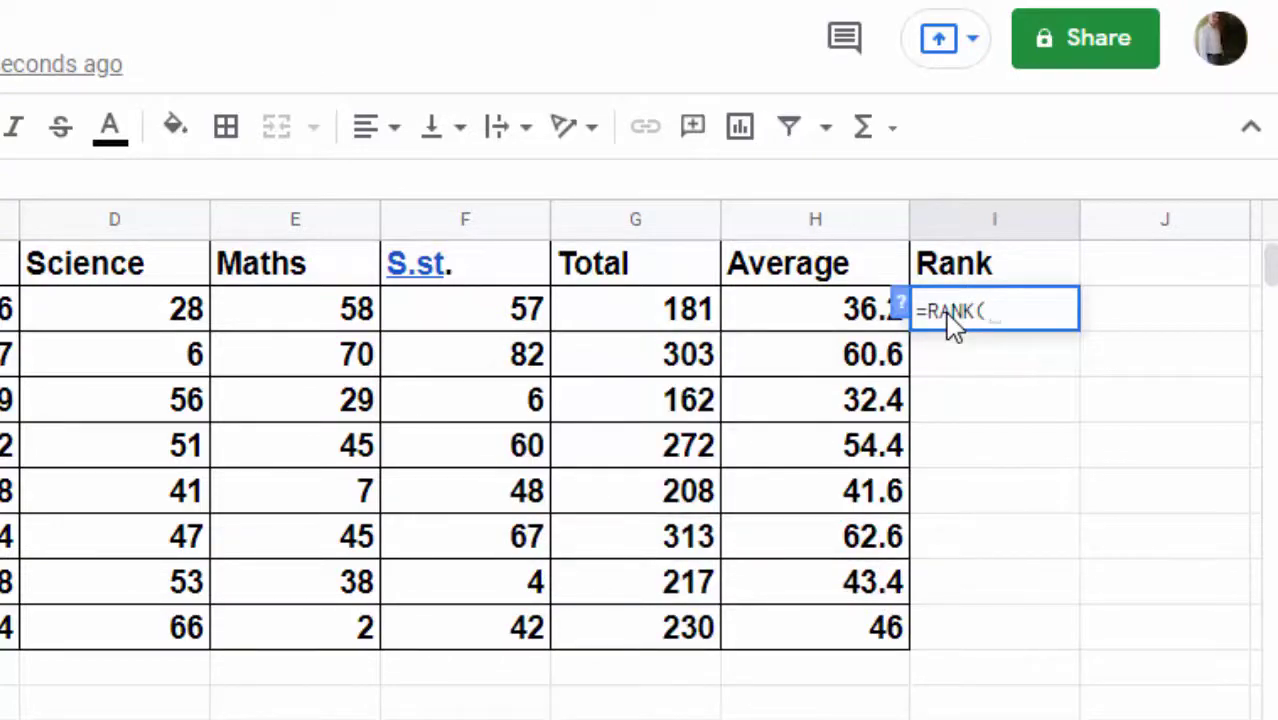
- Complete =RANK(G2,$G$2:$G$9) in I2 and auto-fill it to I9, giving ranks 7, 2, 8, 3, 6, 1, 5, 4
left_click(788, 252)
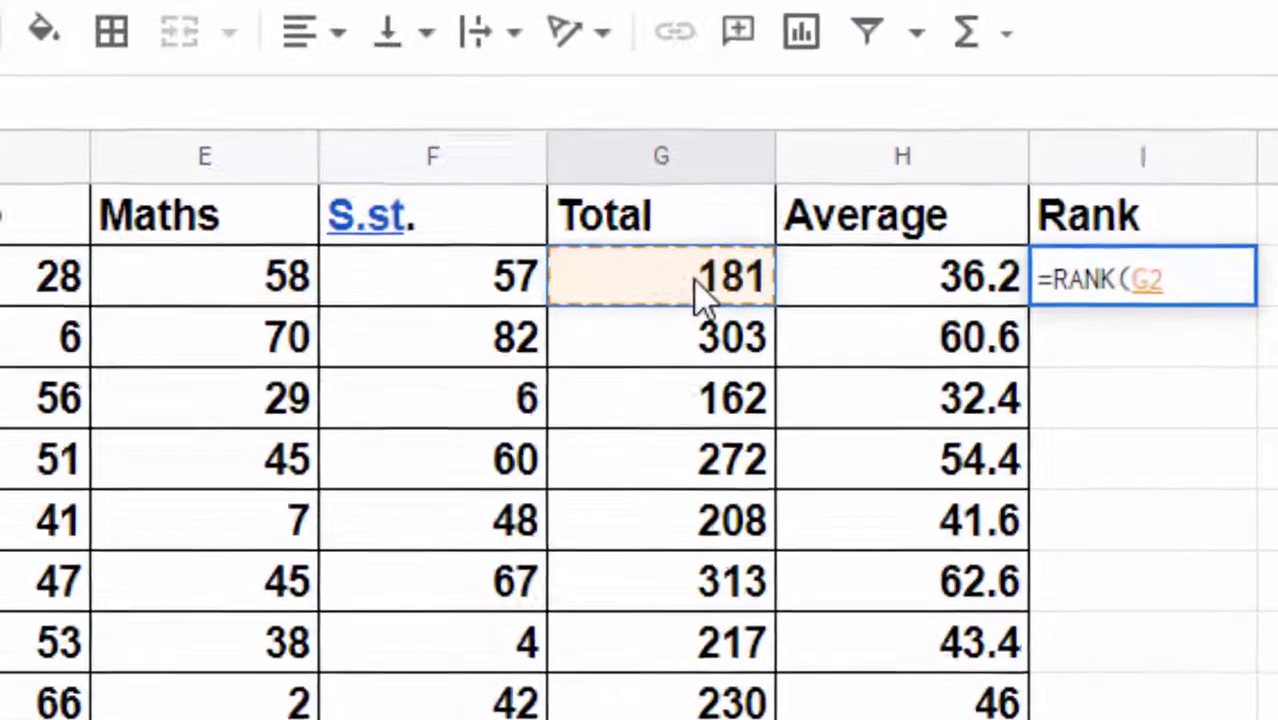
type(",")
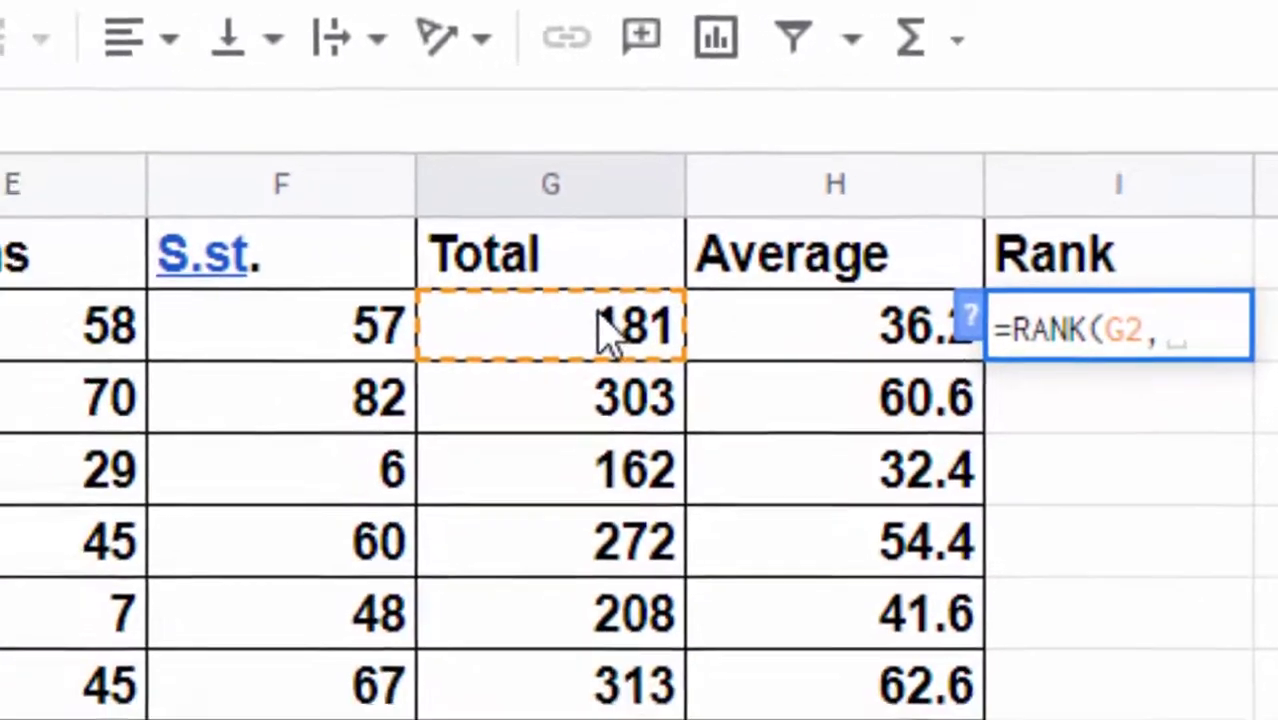
mouse_move(600, 322)
left_mouse_down()
mouse_move(717, 595)
mouse_move(724, 646)
left_mouse_up()
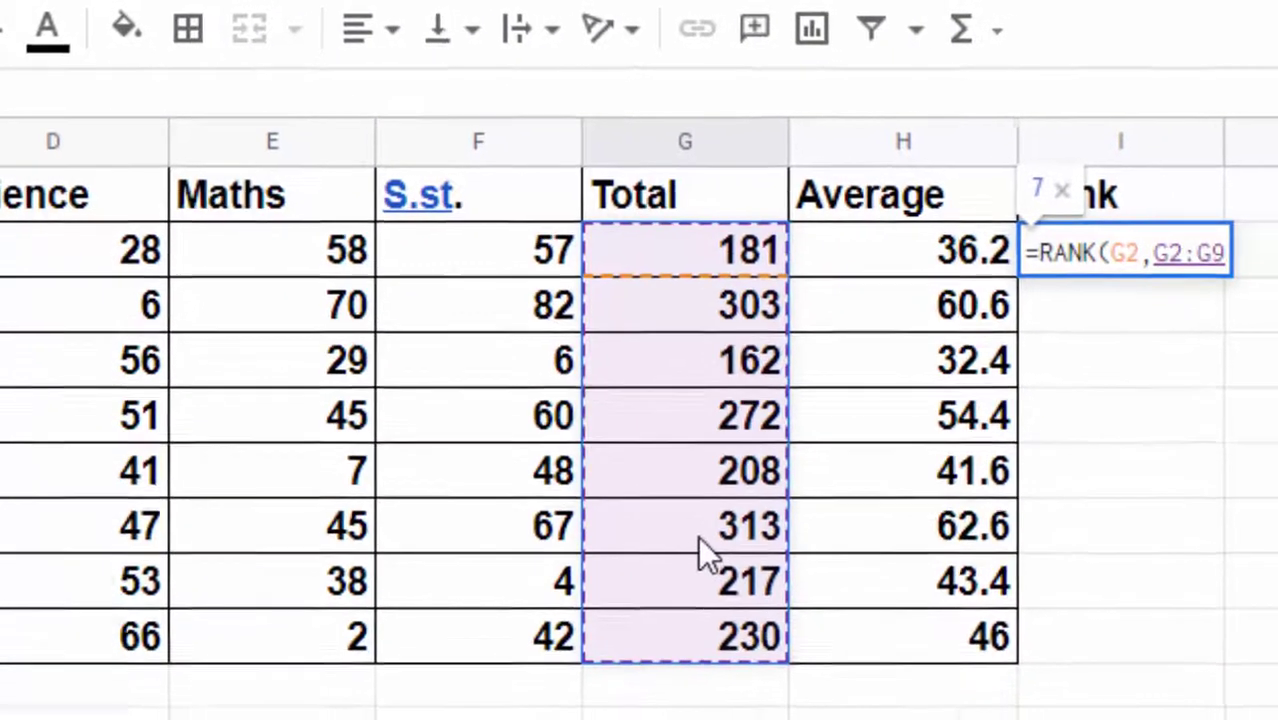
key("F4")
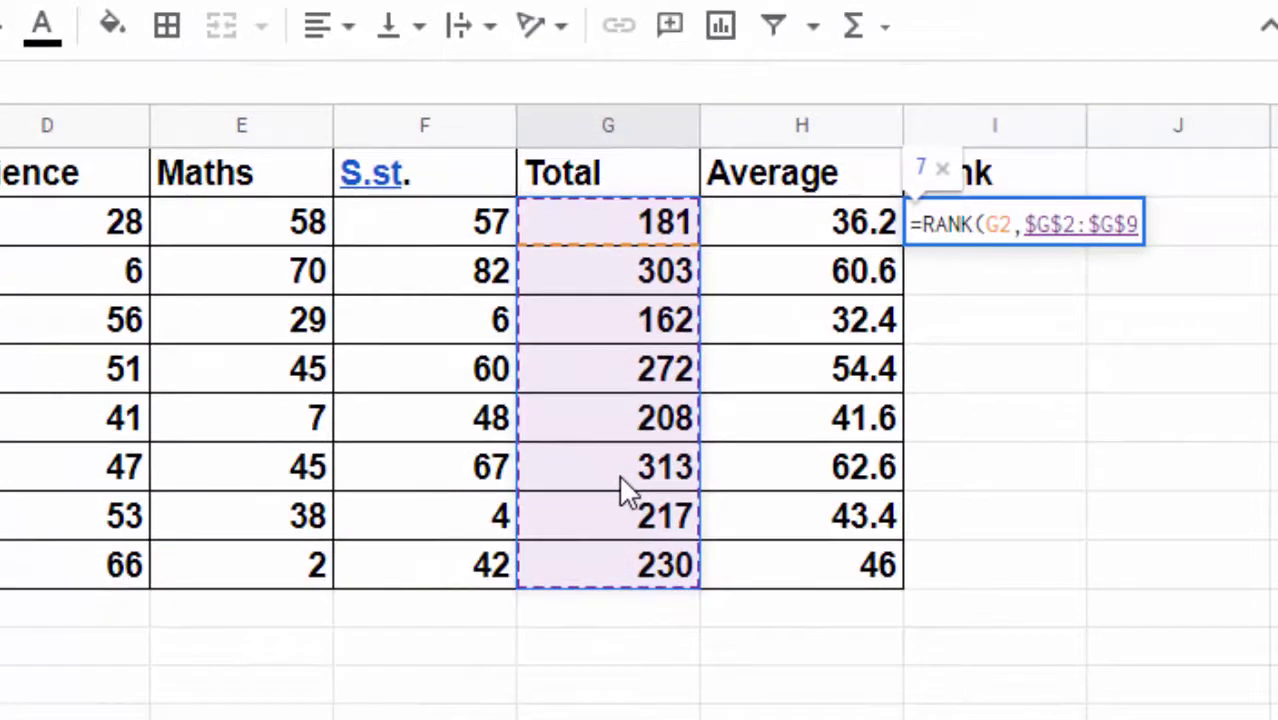
type(",")
key("BackSpace")
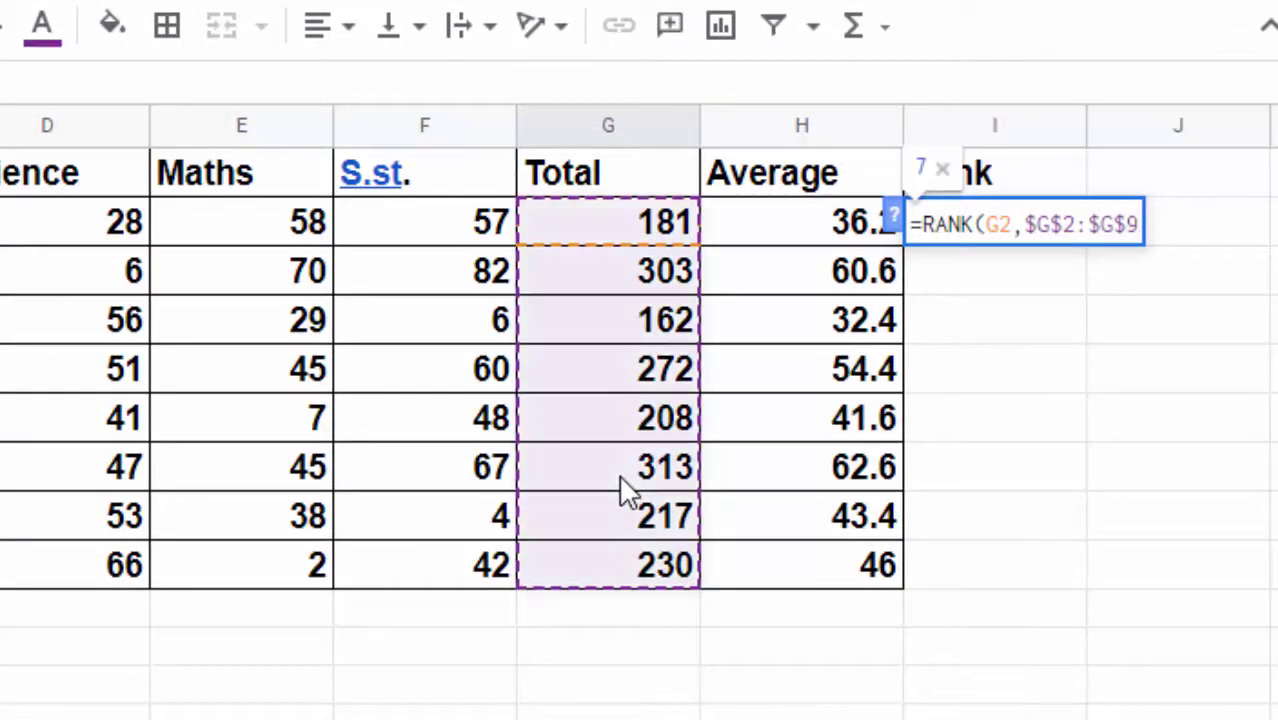
type(")")
key("Return")
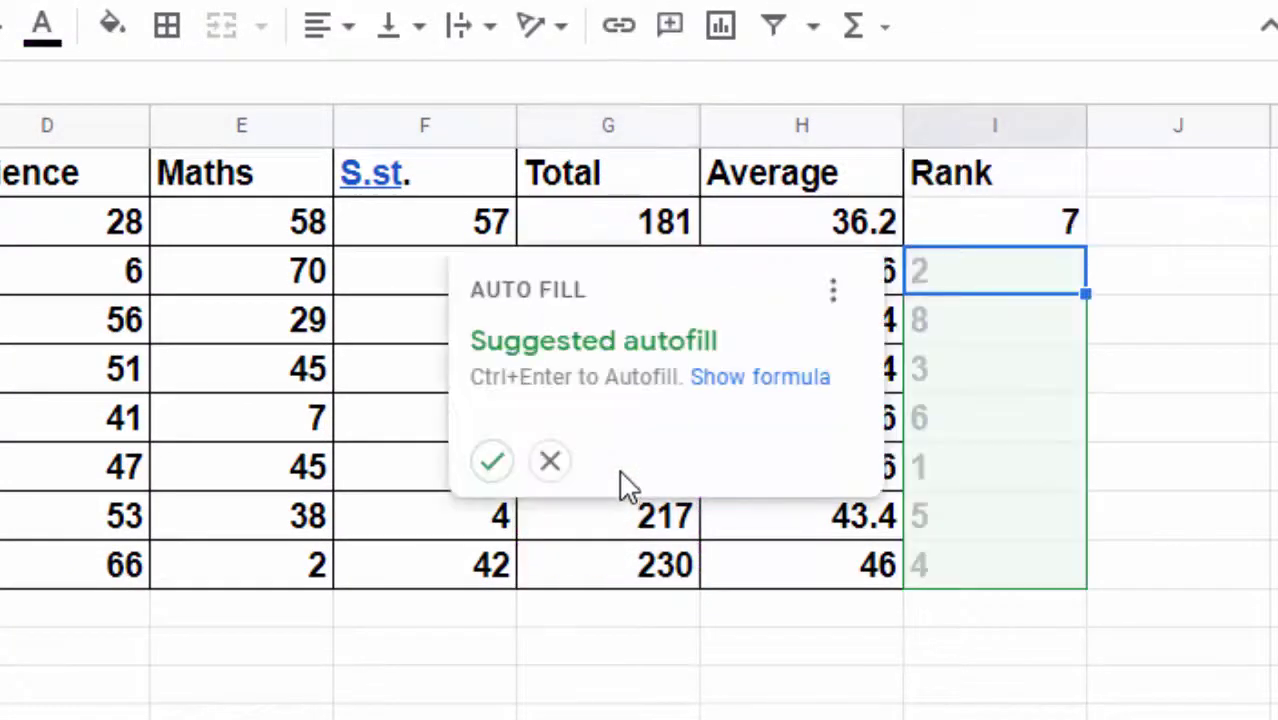
left_click(493, 463)
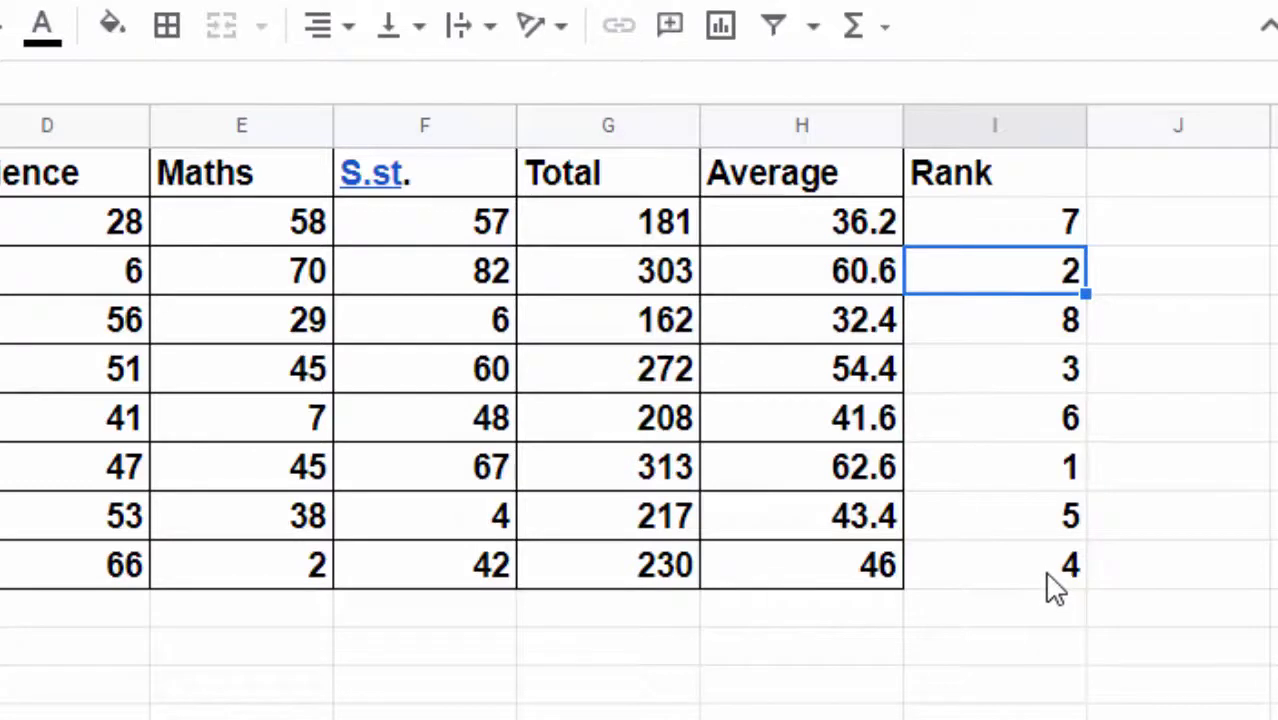
left_click(996, 212)
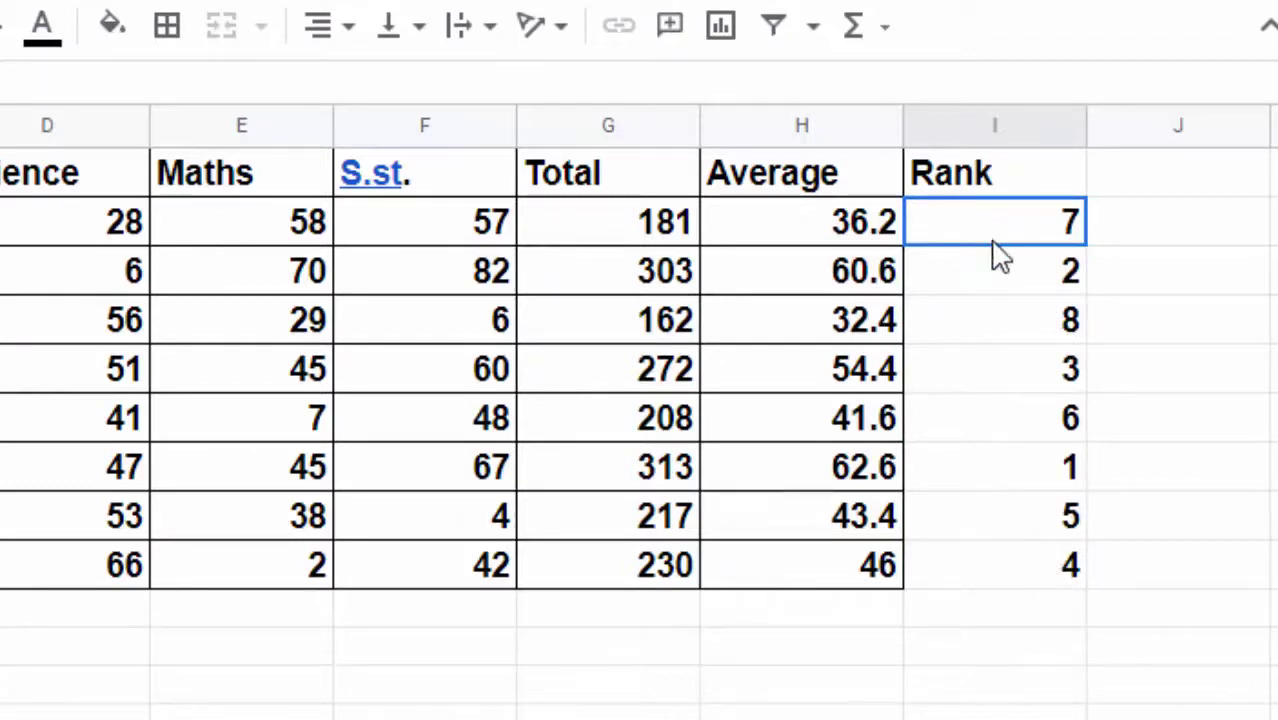
- Replace the ranks with =RANK(G2,G2:G9) filled down I2:I9, yielding 7, 2, 6, 2, 4, 1, 2, 1
mouse_move(994, 242)
left_mouse_down()
mouse_move(1024, 604)
mouse_move(1035, 585)
left_mouse_up()
key("Delete")
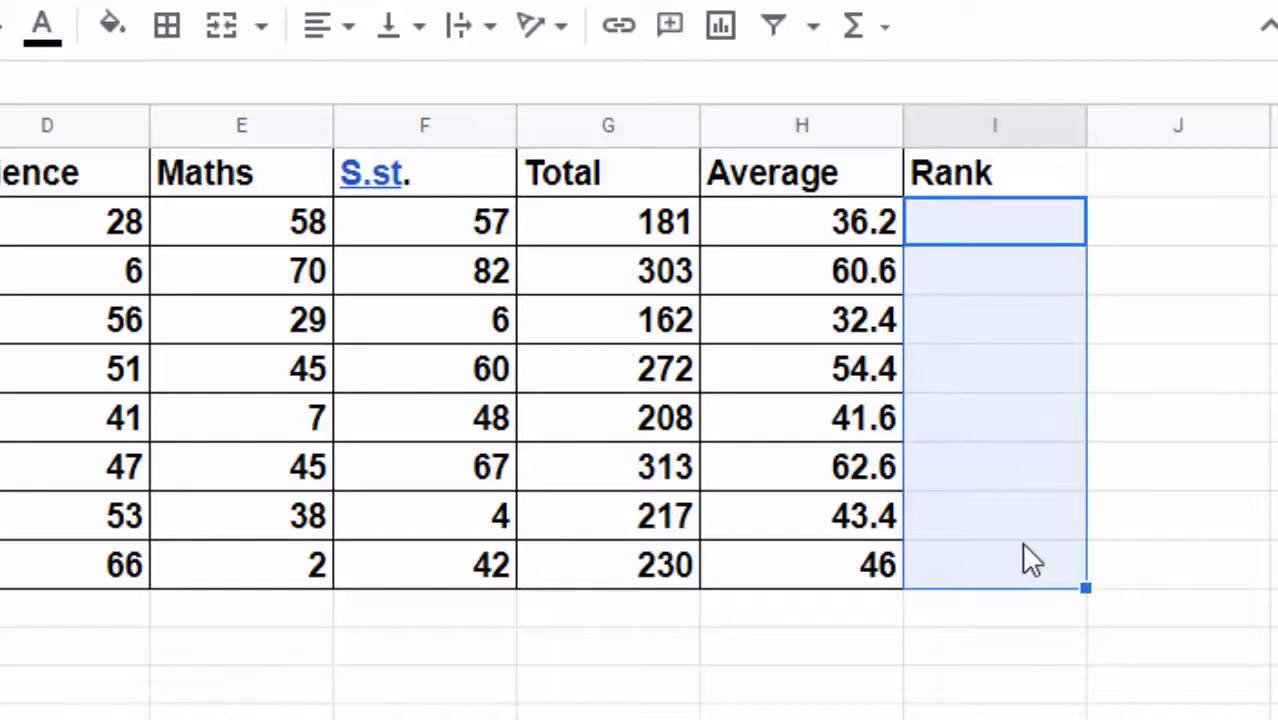
type("=")
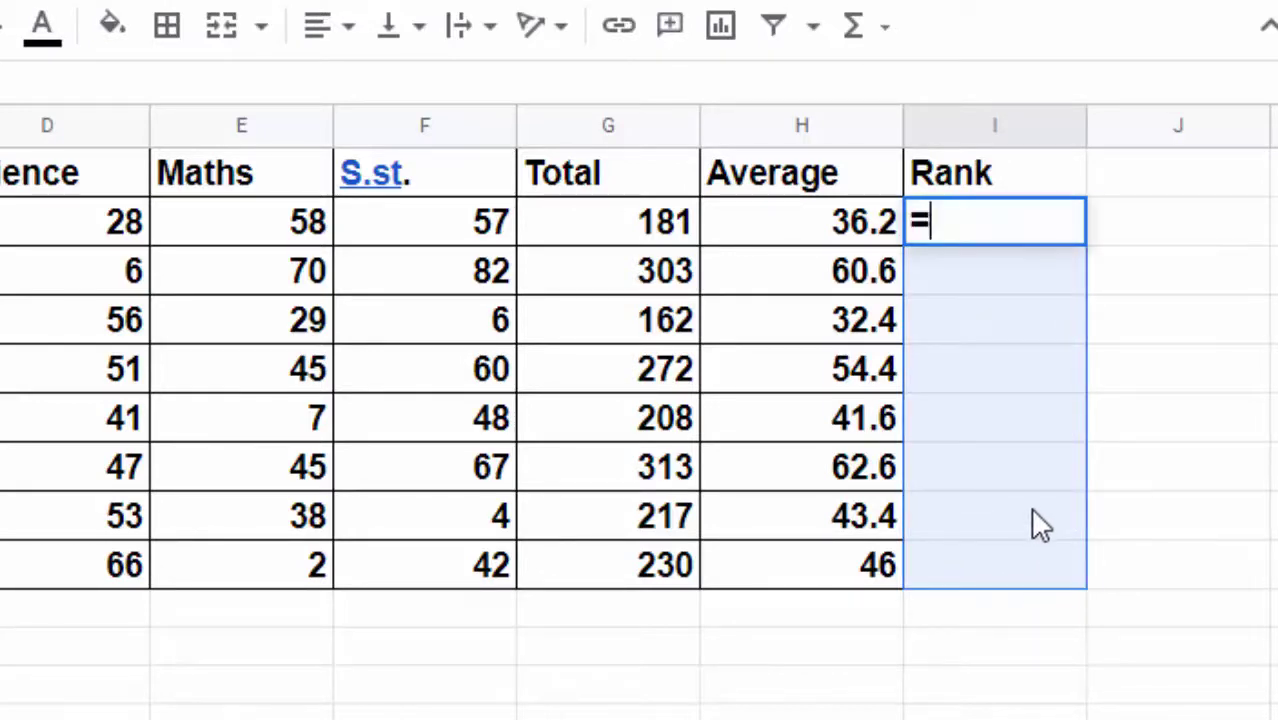
type("r")
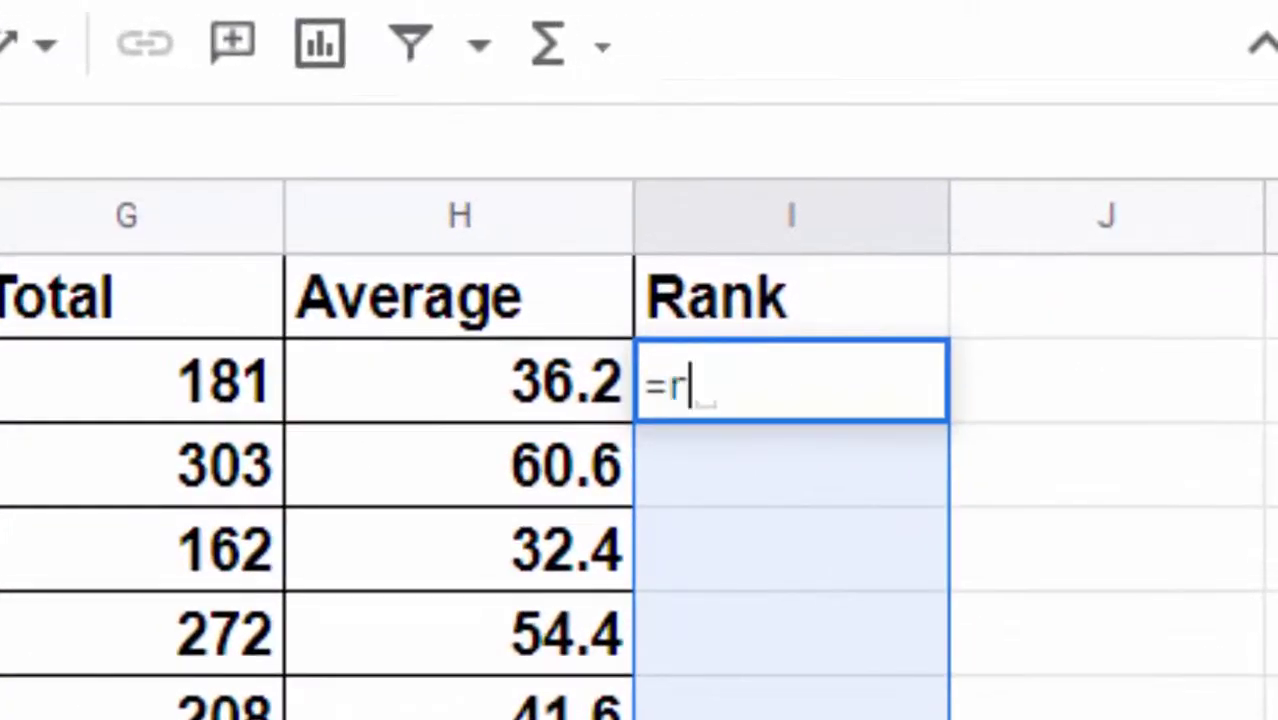
type("ank")
key("Tab")
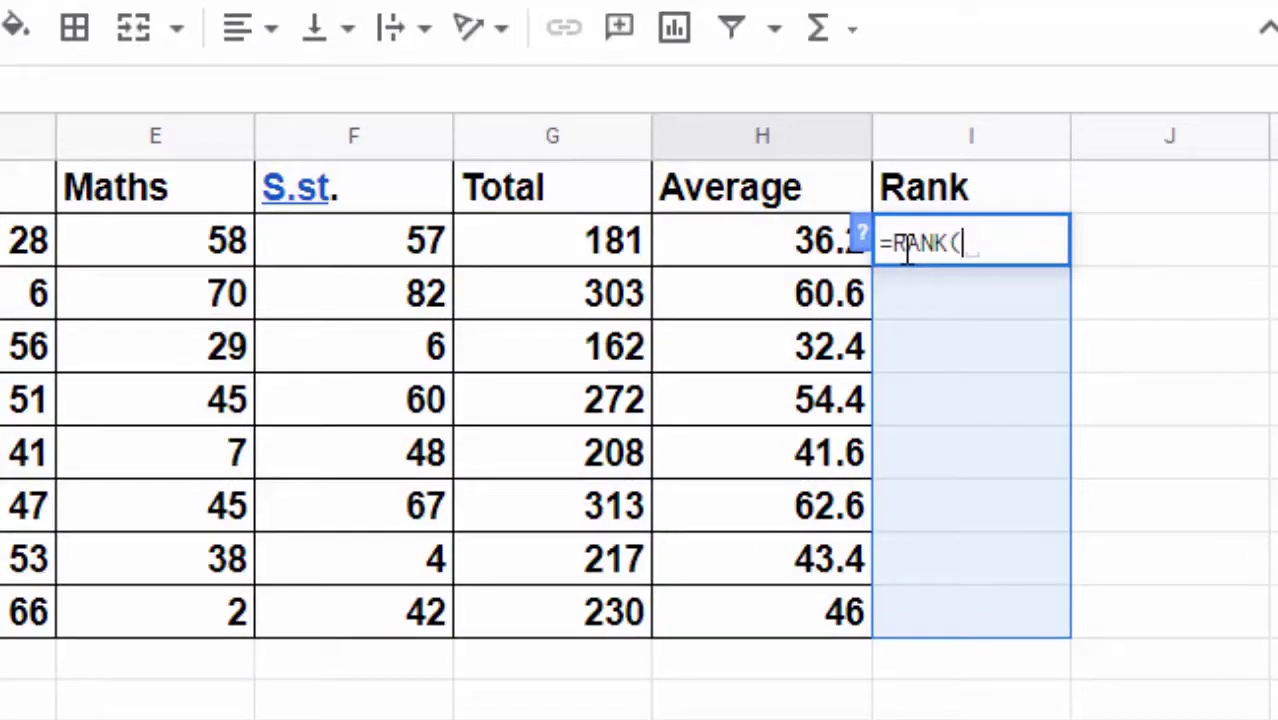
left_click(538, 250)
type(",")
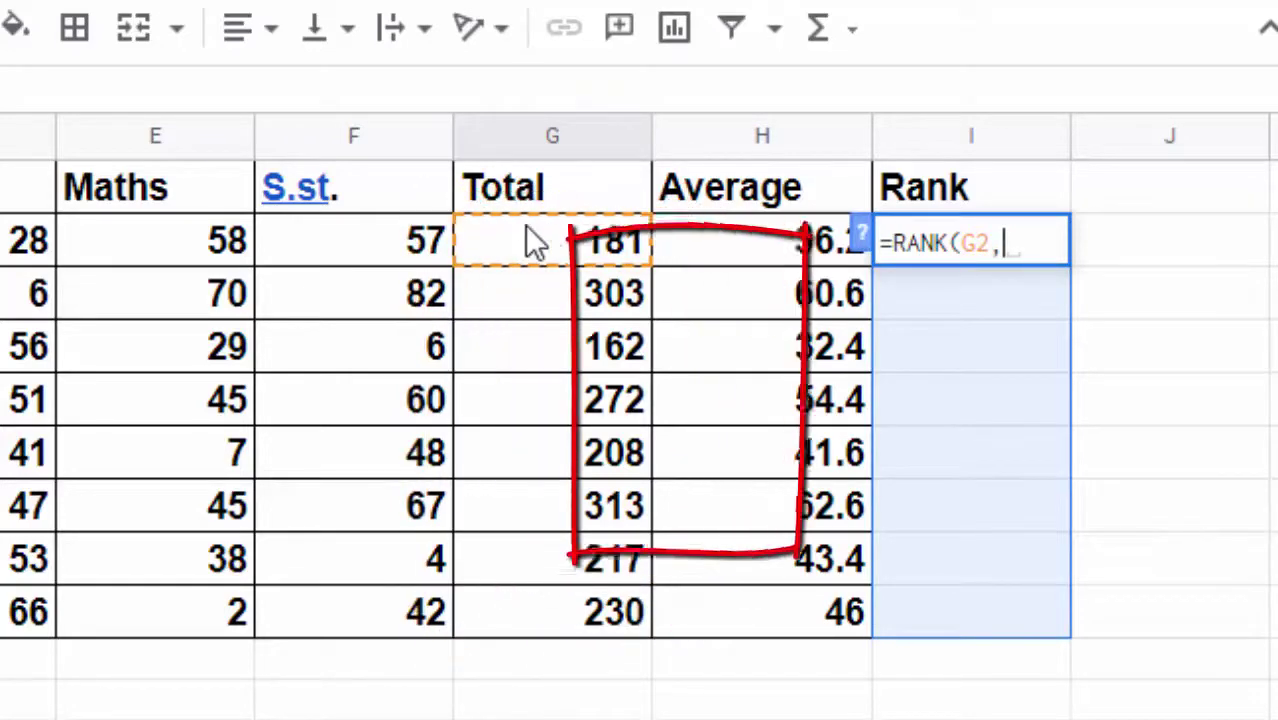
left_click_drag(531, 243, 481, 613)
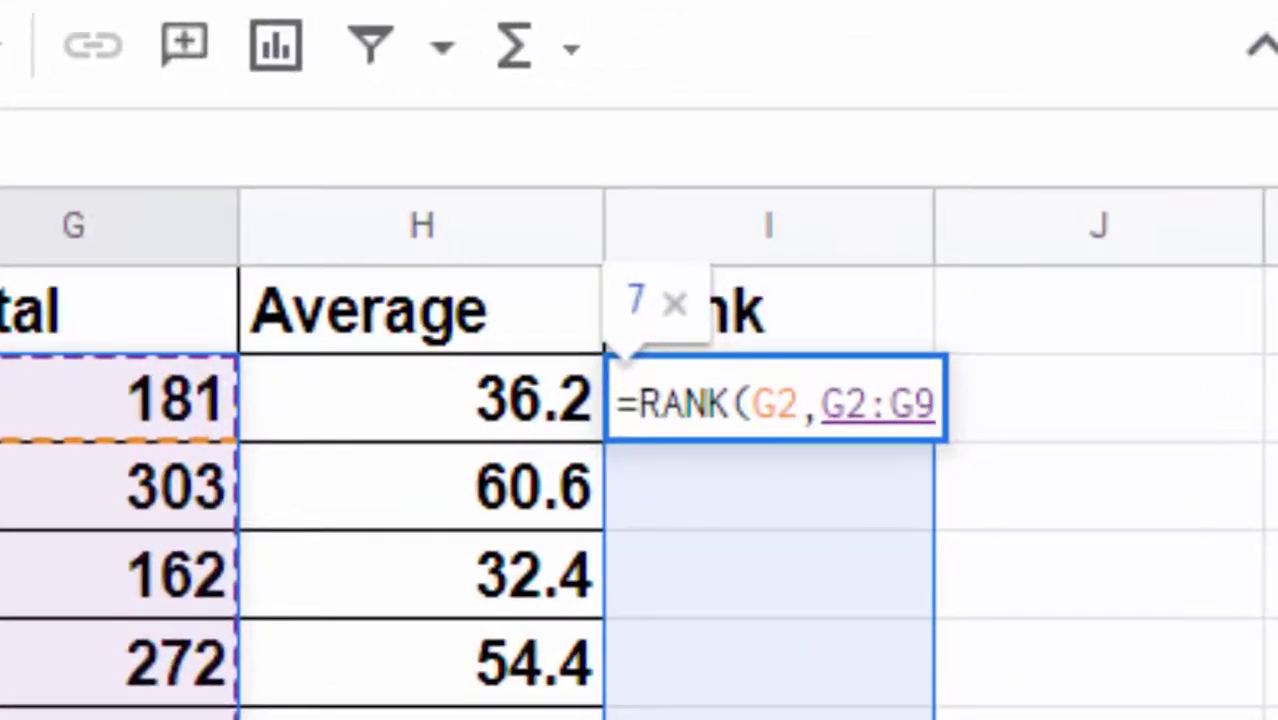
type(")")
key("Return")
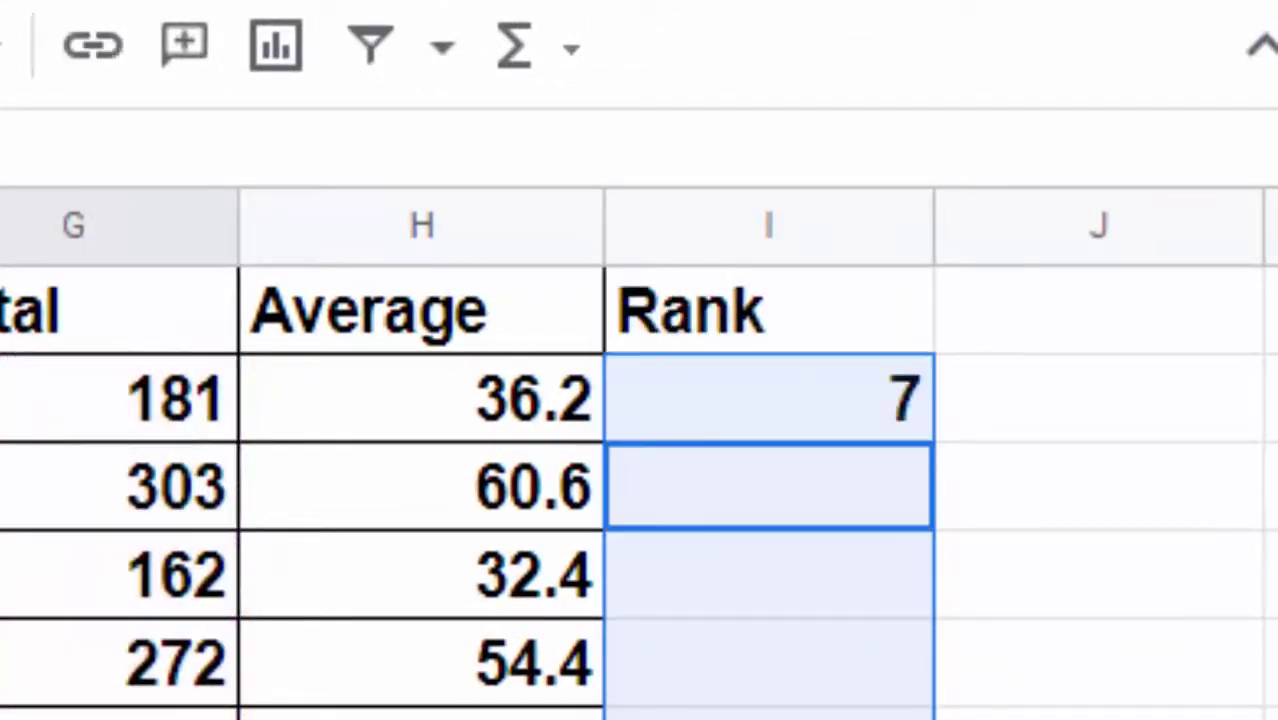
left_click(800, 403)
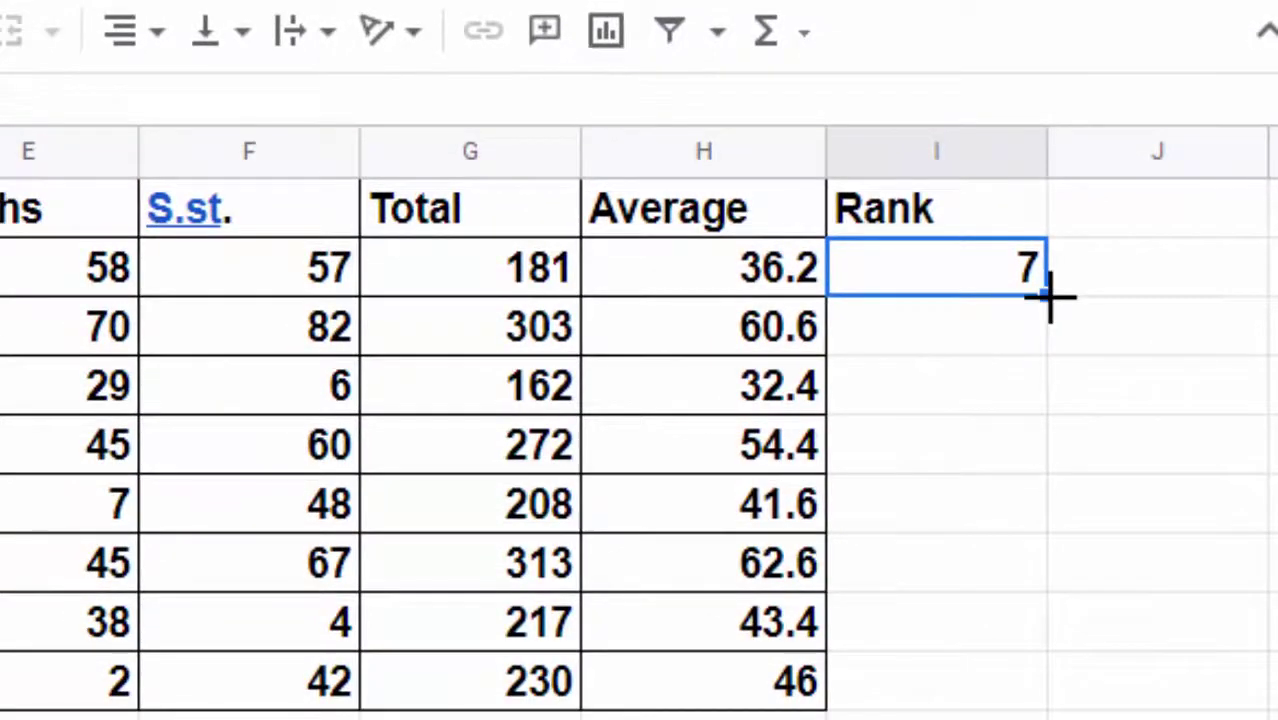
left_click_drag(1048, 296, 1032, 660)
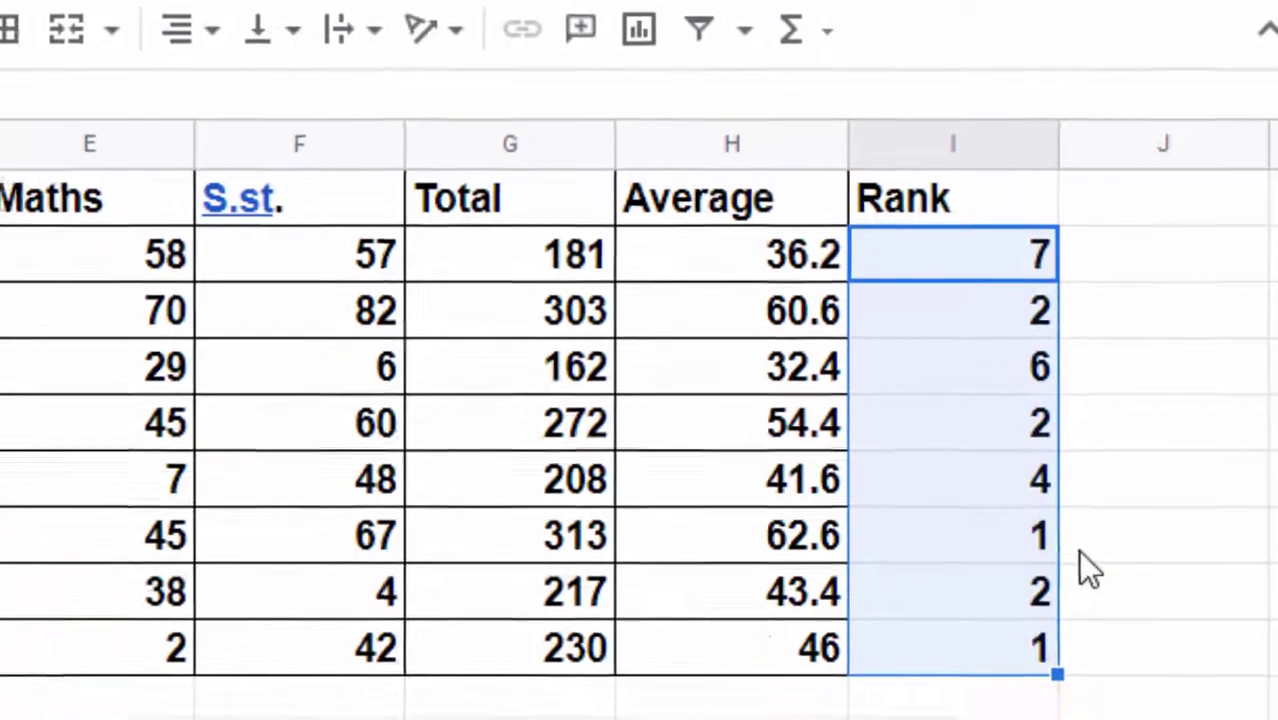
- Fill the two rank-1 cells, I7 and I9, with yellow
left_click(1036, 508)
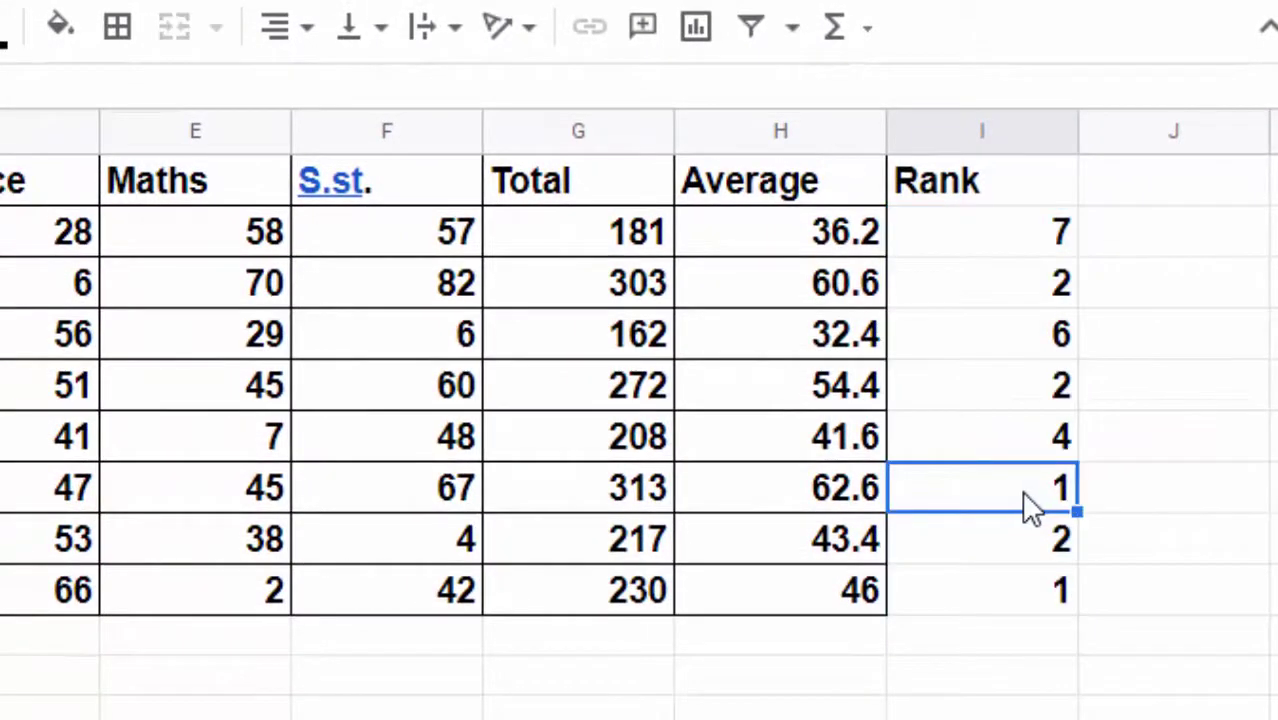
left_click(58, 35)
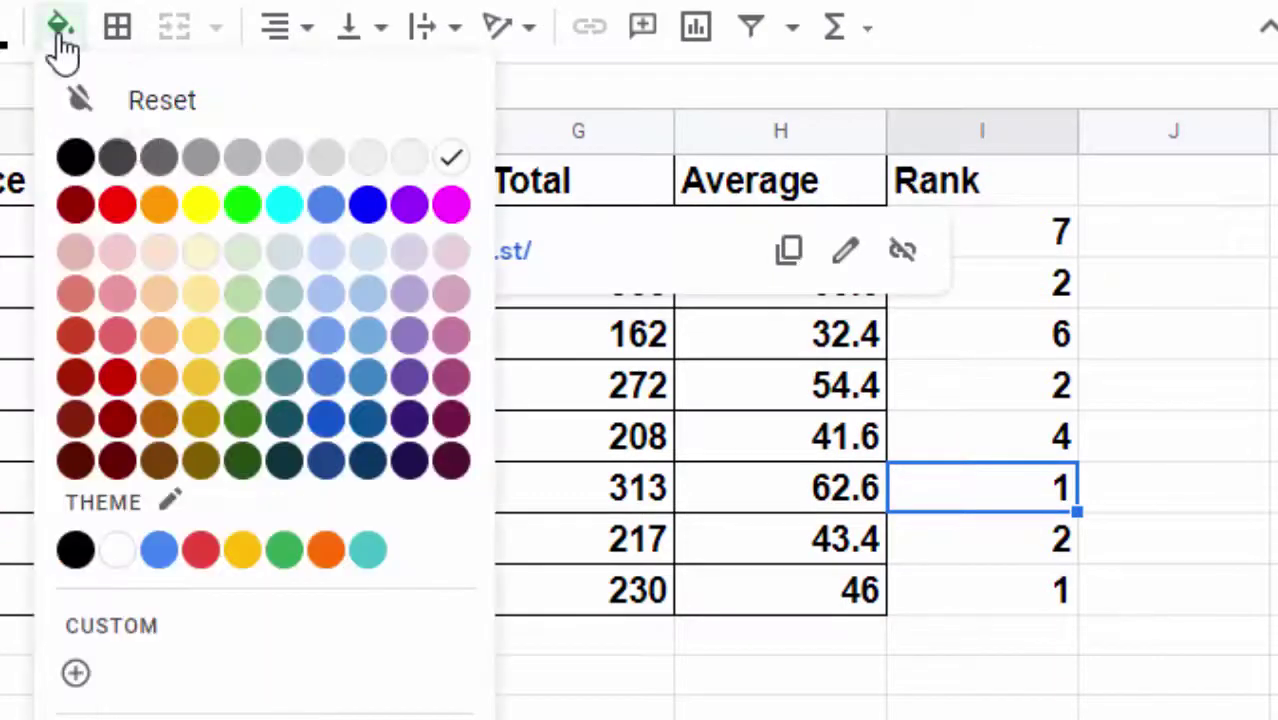
left_click(196, 208)
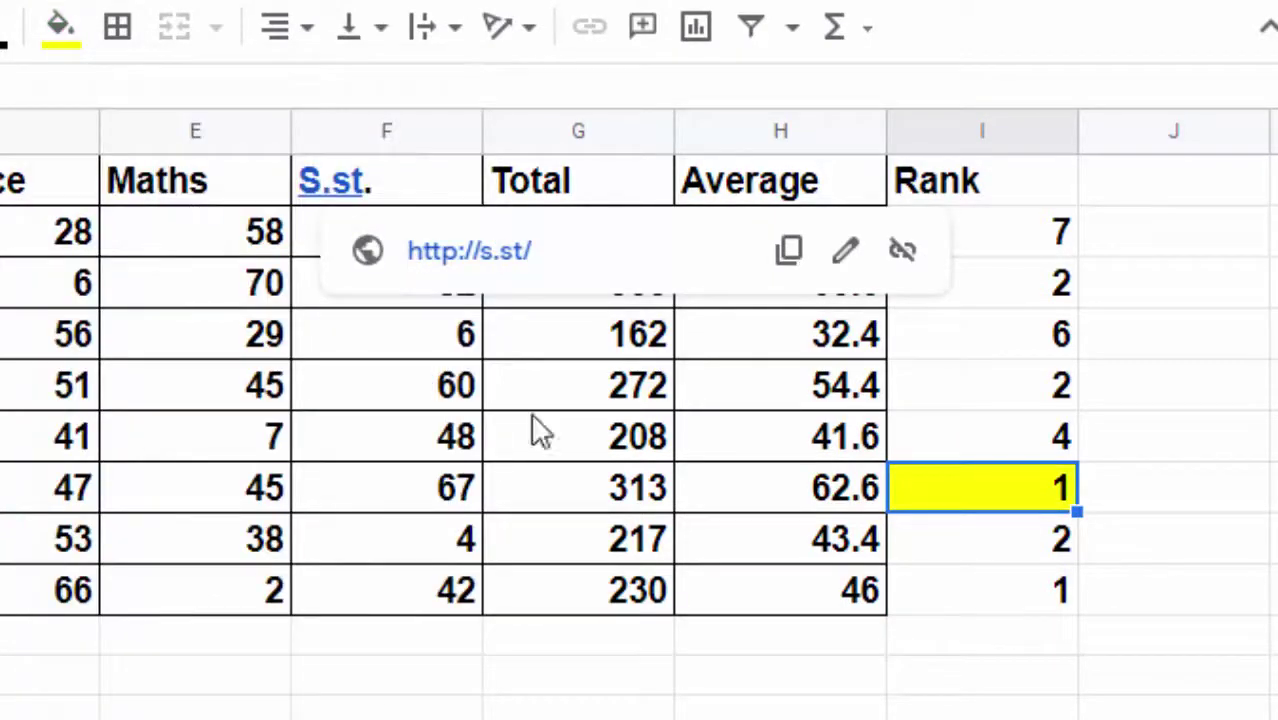
left_click(1045, 605)
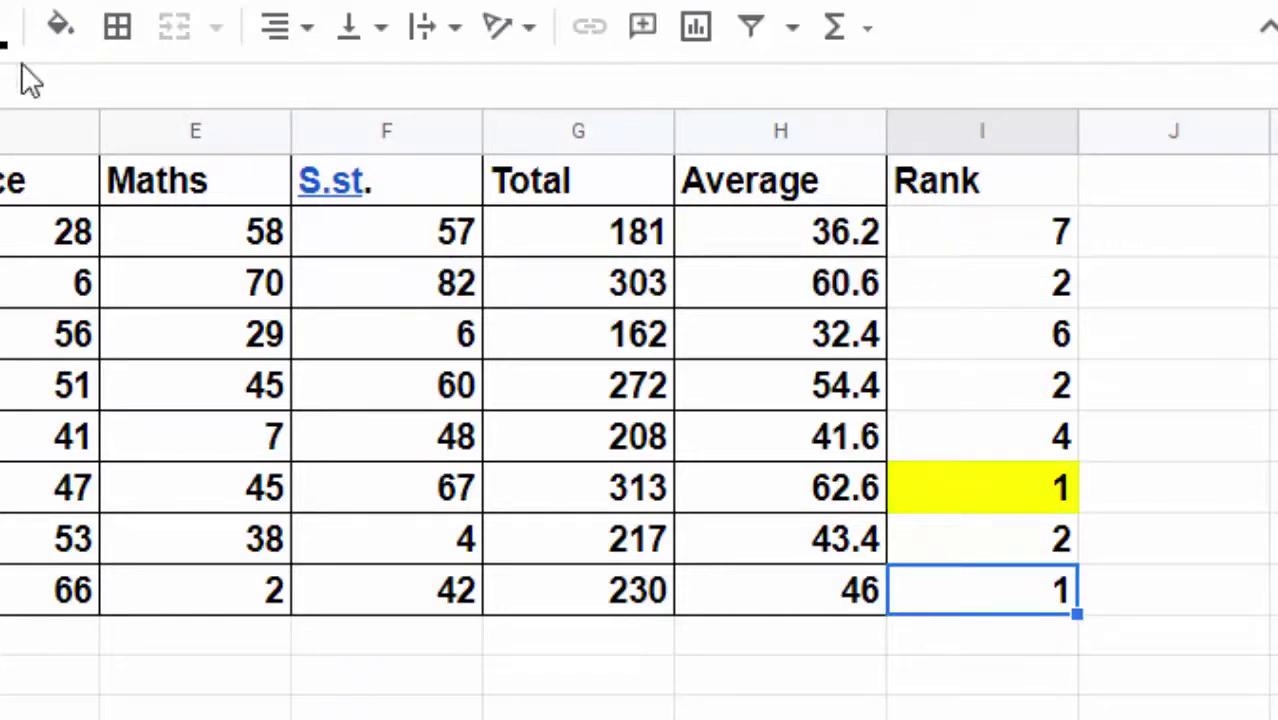
left_click(60, 26)
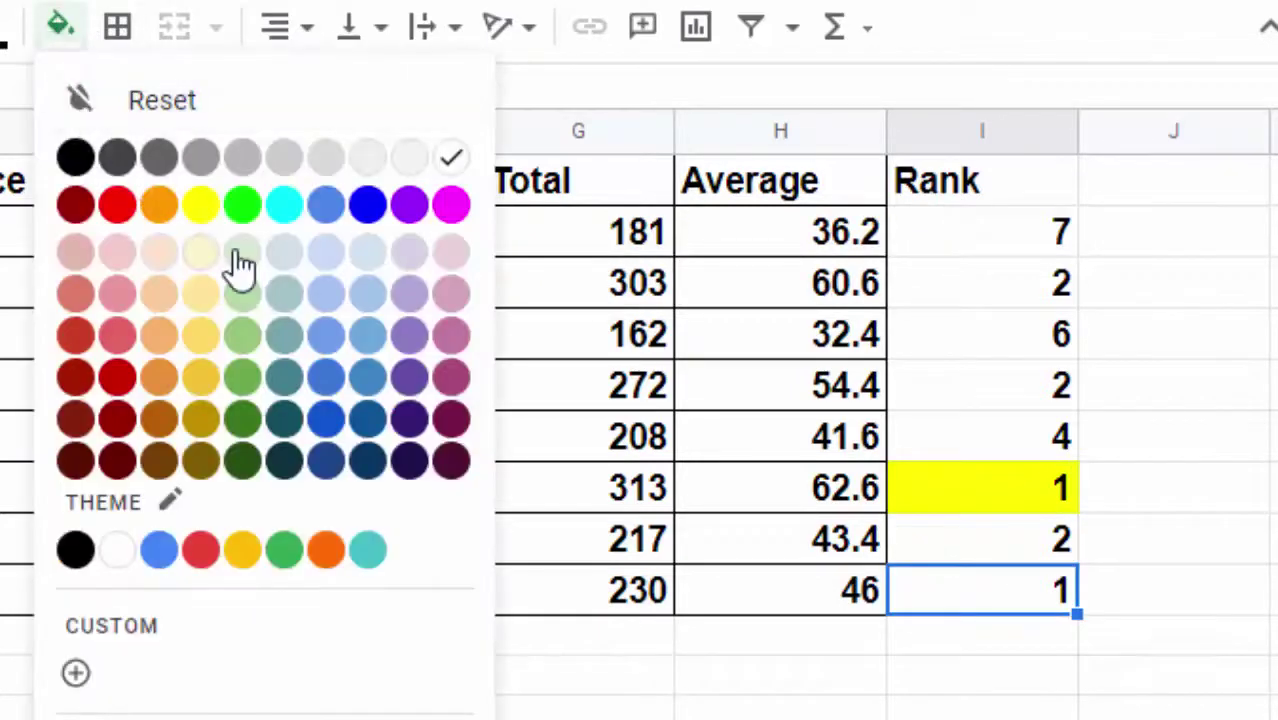
left_click(205, 204)
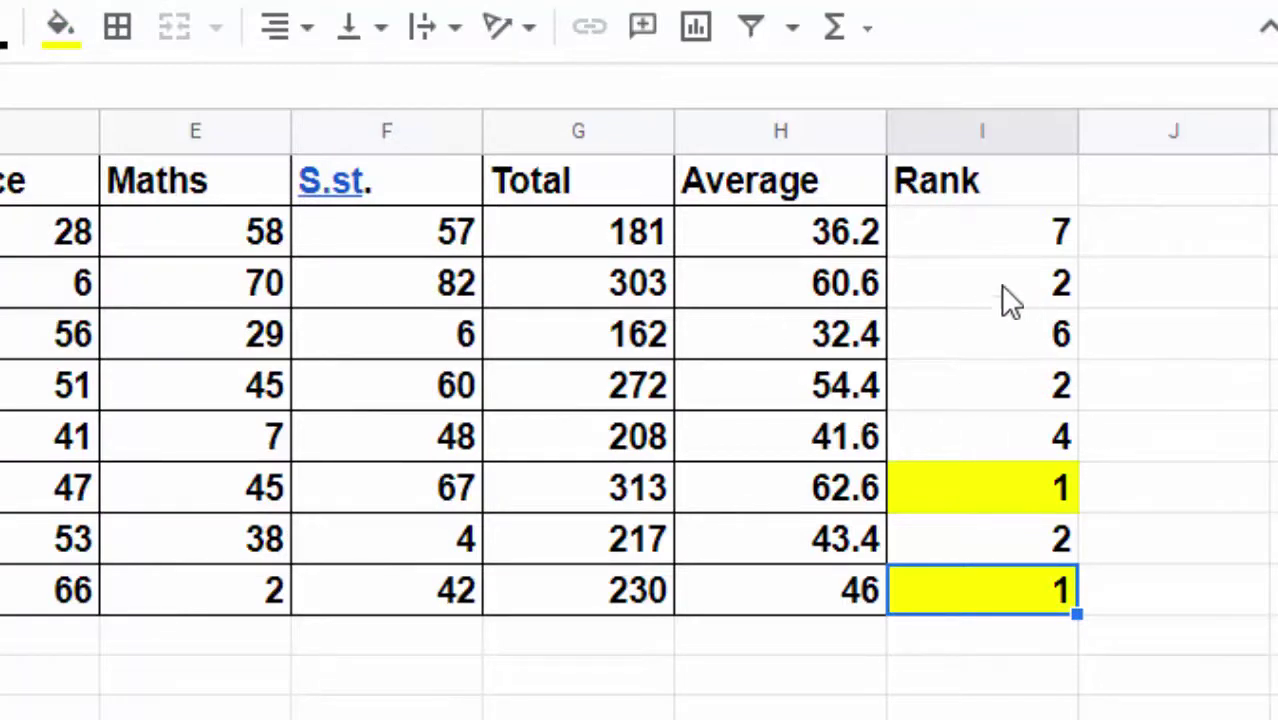
left_click_drag(982, 214, 1010, 588)
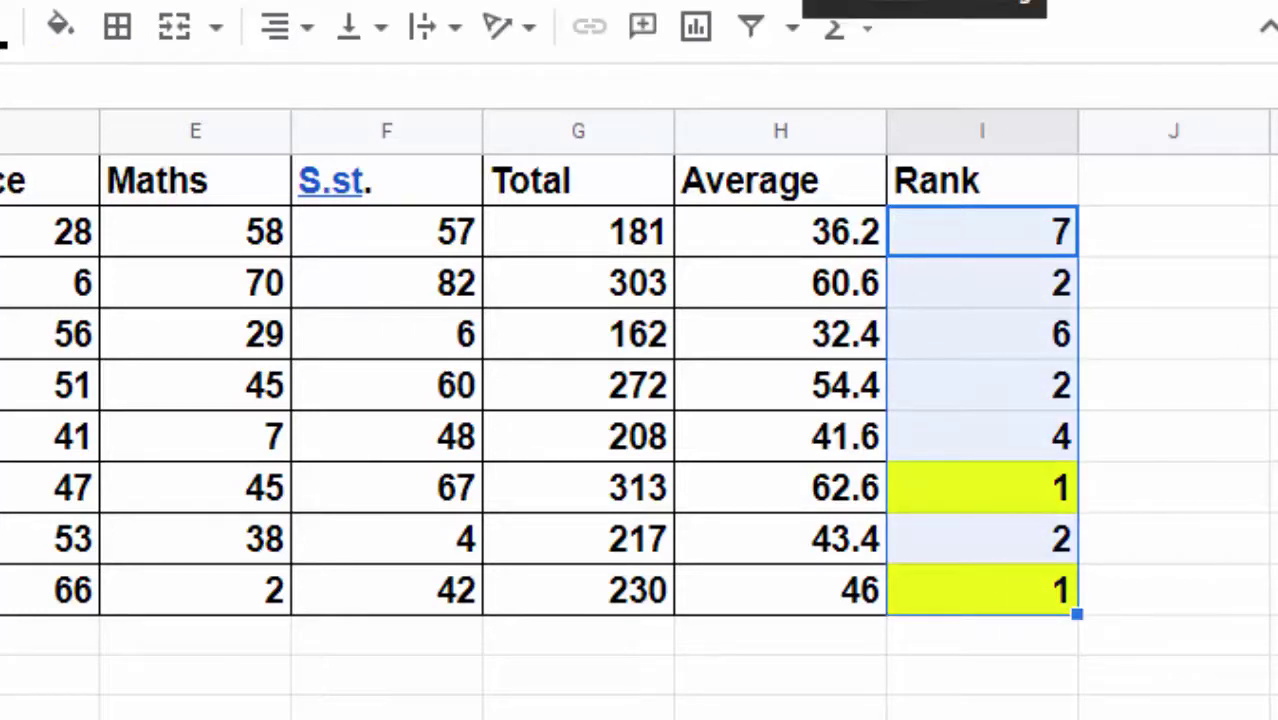
- Edit I2's formula to use the absolute range $G$2:$G$9, keeping the result 7
left_click(990, 248)
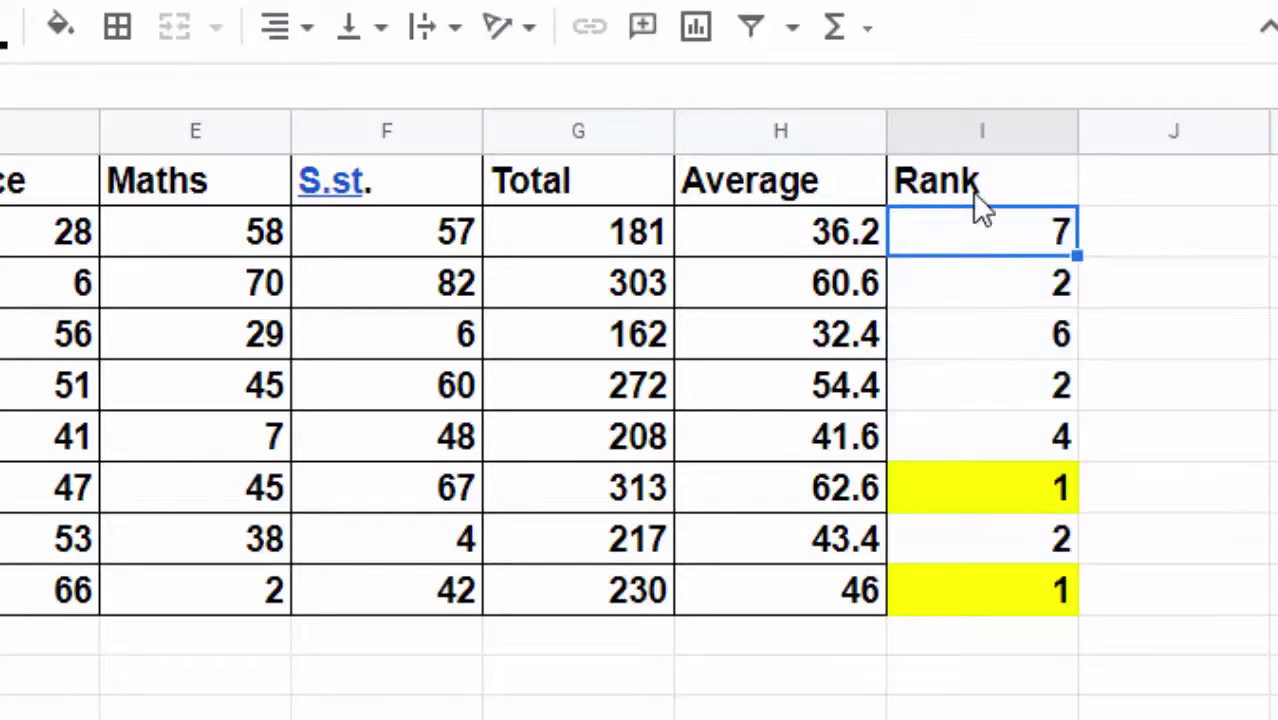
double_click(983, 210)
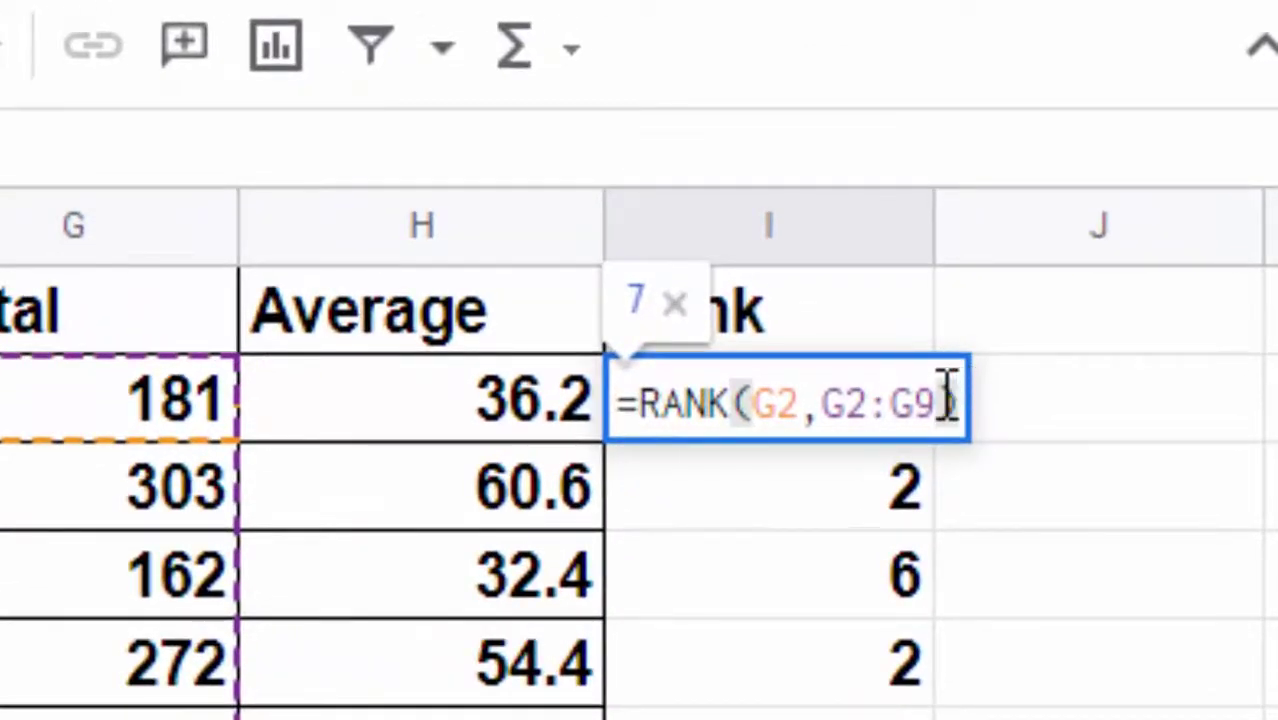
left_click(938, 403)
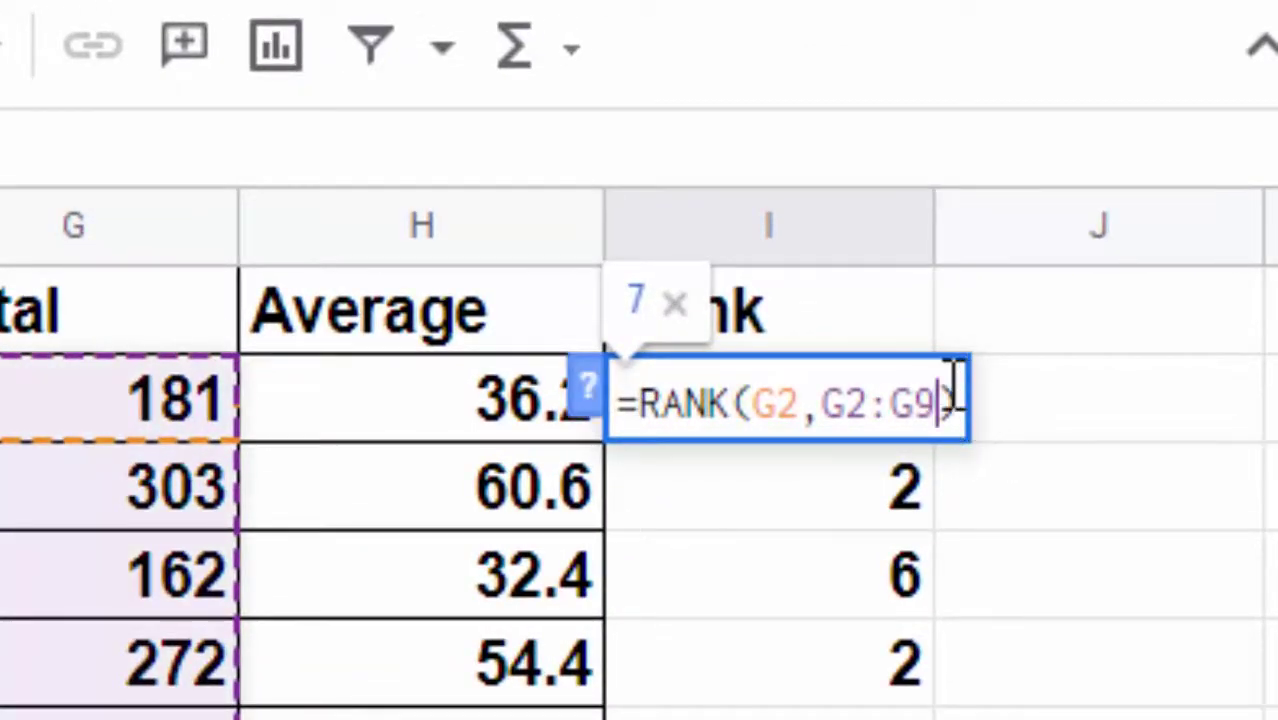
left_click_drag(937, 403, 826, 410)
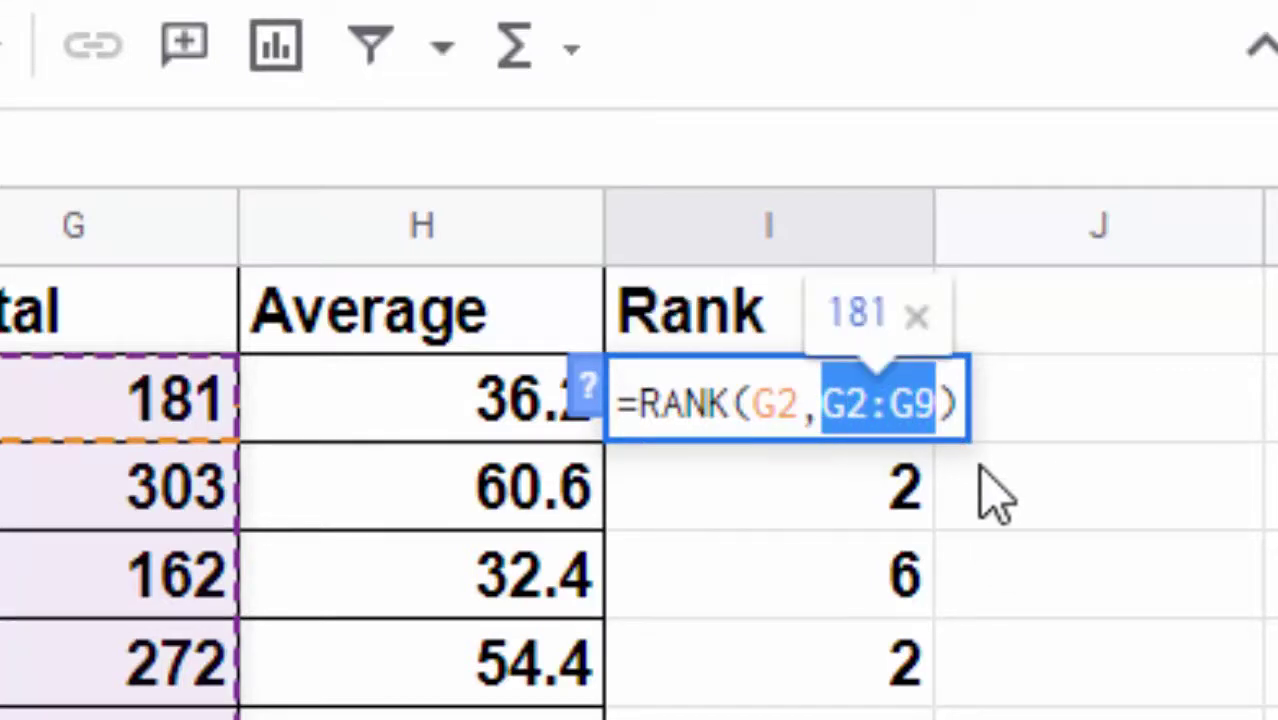
key("F4")
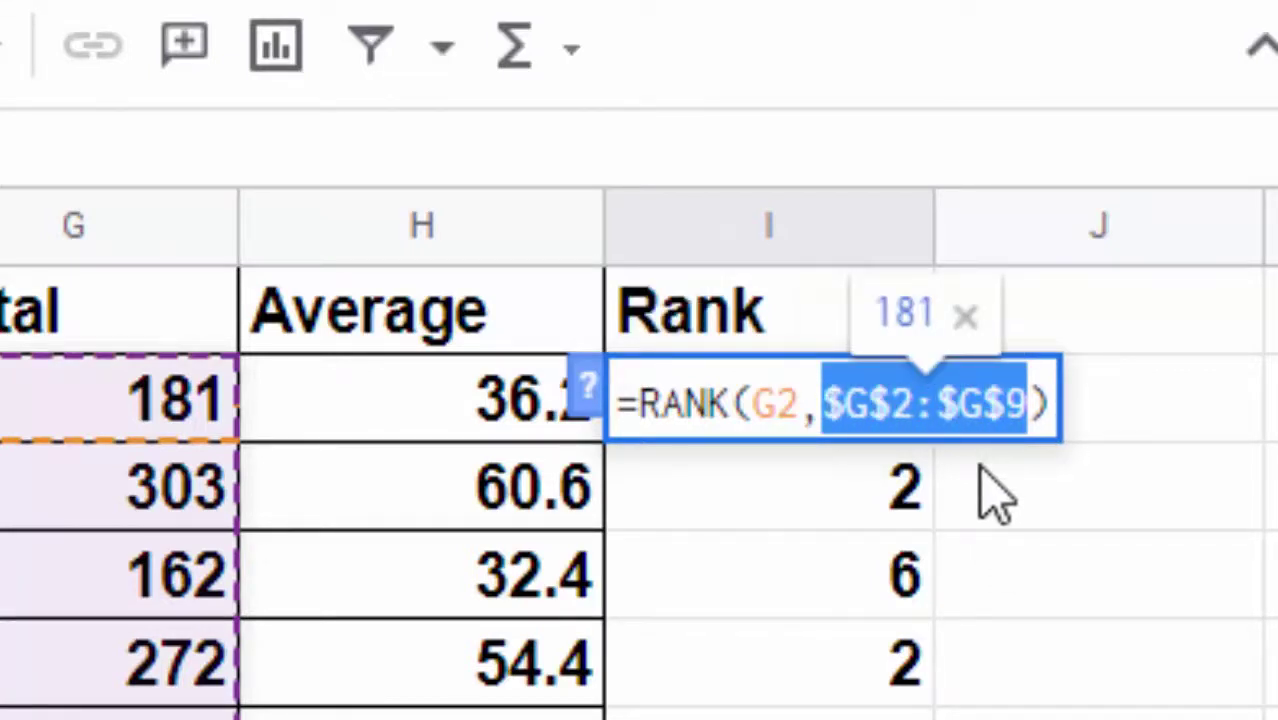
key("Return")
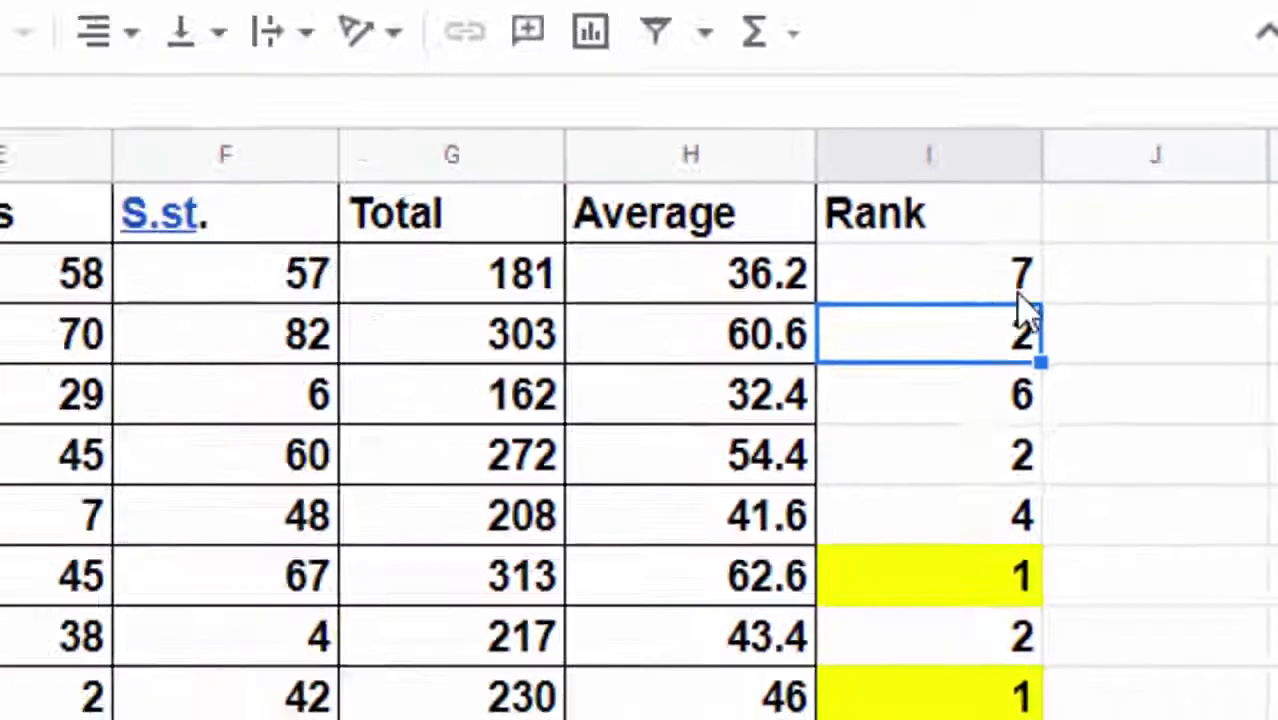
- Copy I2's corrected formula down to I9, giving ranks 7, 2, 8, 3, 6, 1, 5, 4
left_click(1080, 225)
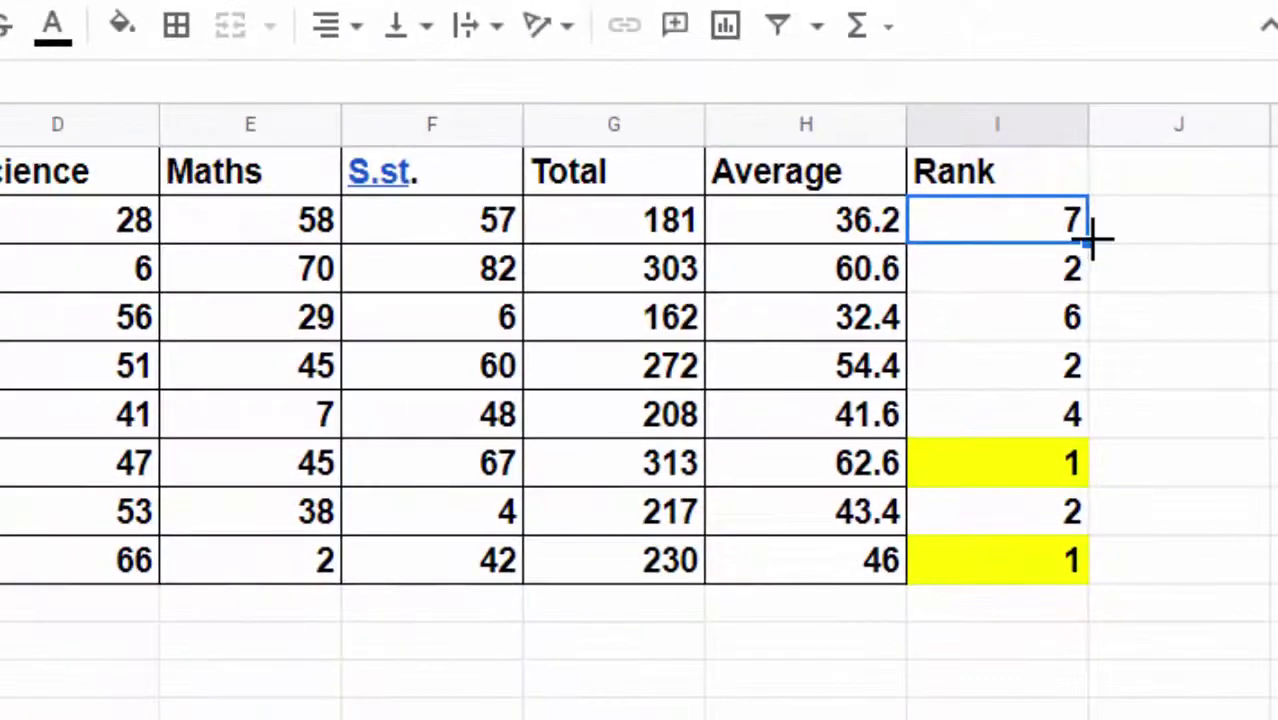
left_click_drag(1087, 242, 1105, 580)
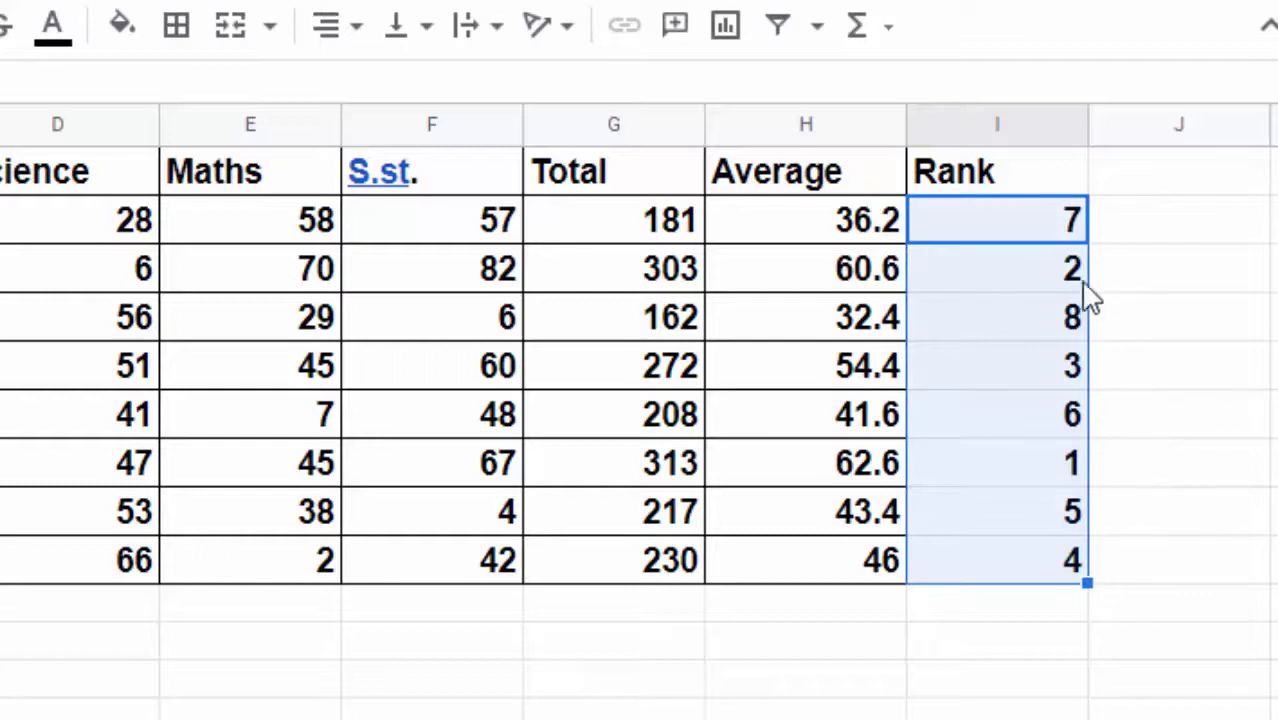